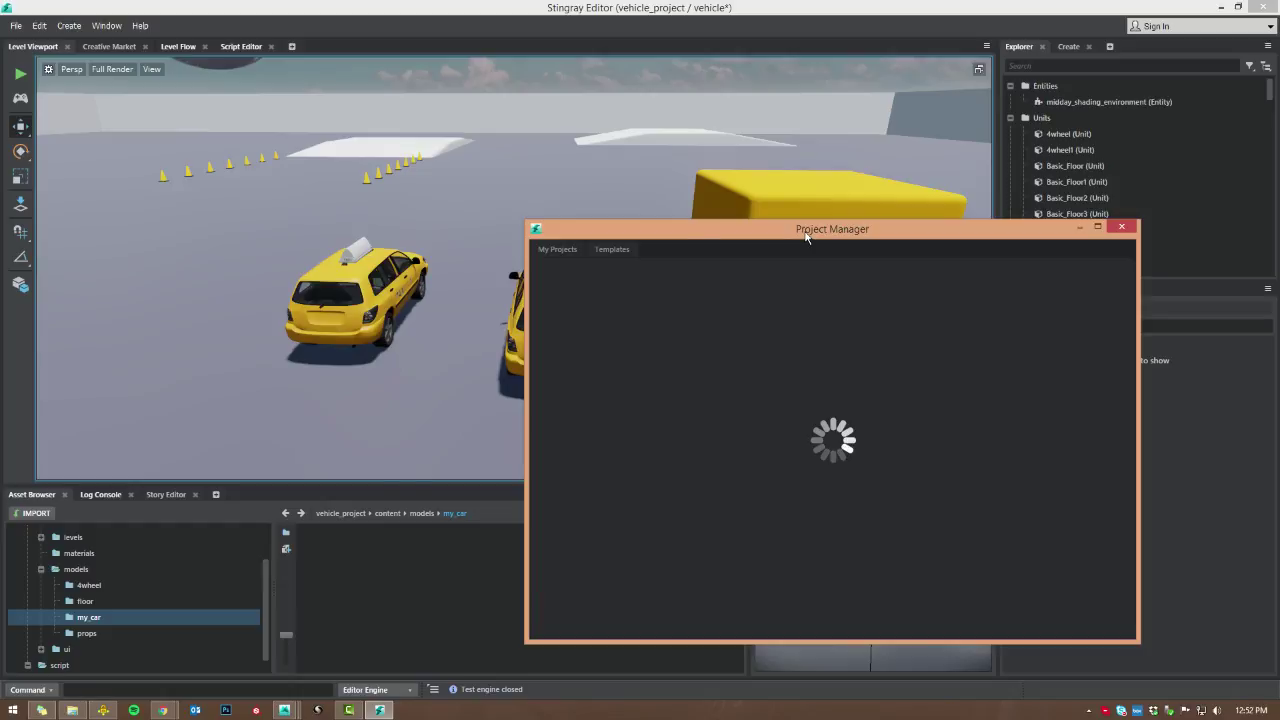
- Close the Project Manager window, exit the Stingray editor and dismiss its Save Changes dialog
left_click_drag(806, 236, 626, 201)
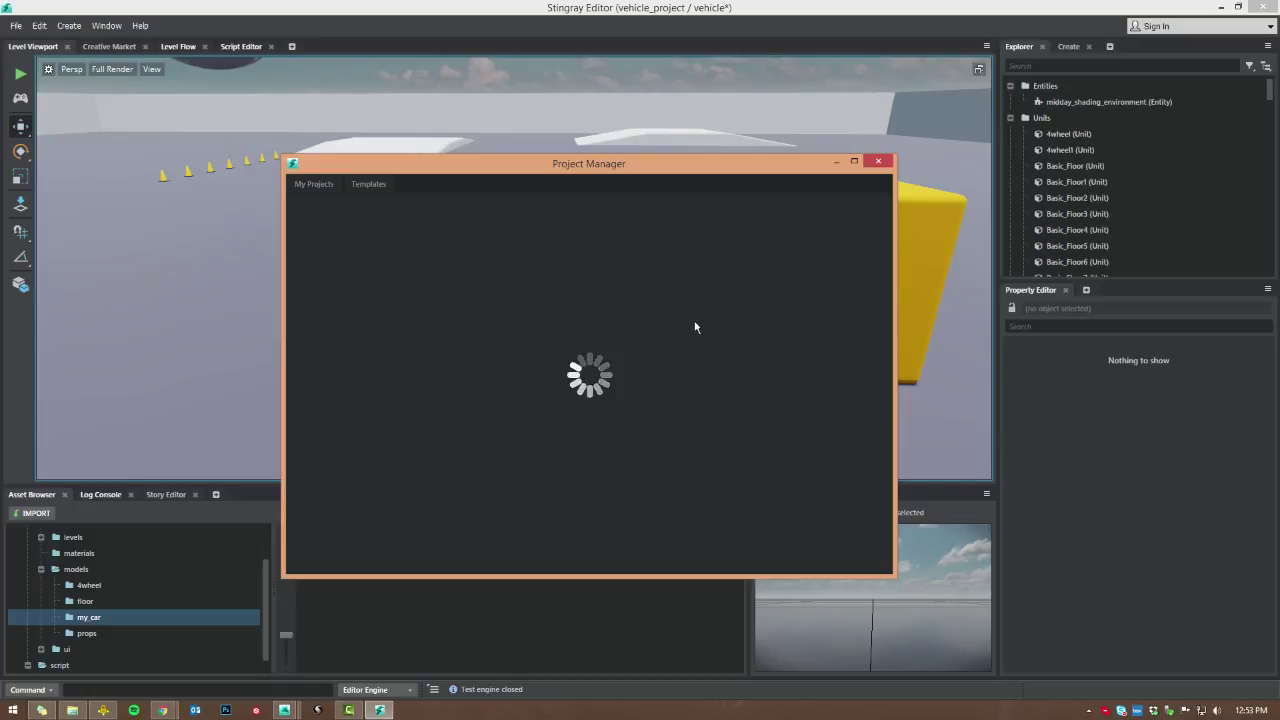
left_click_drag(700, 169, 764, 183)
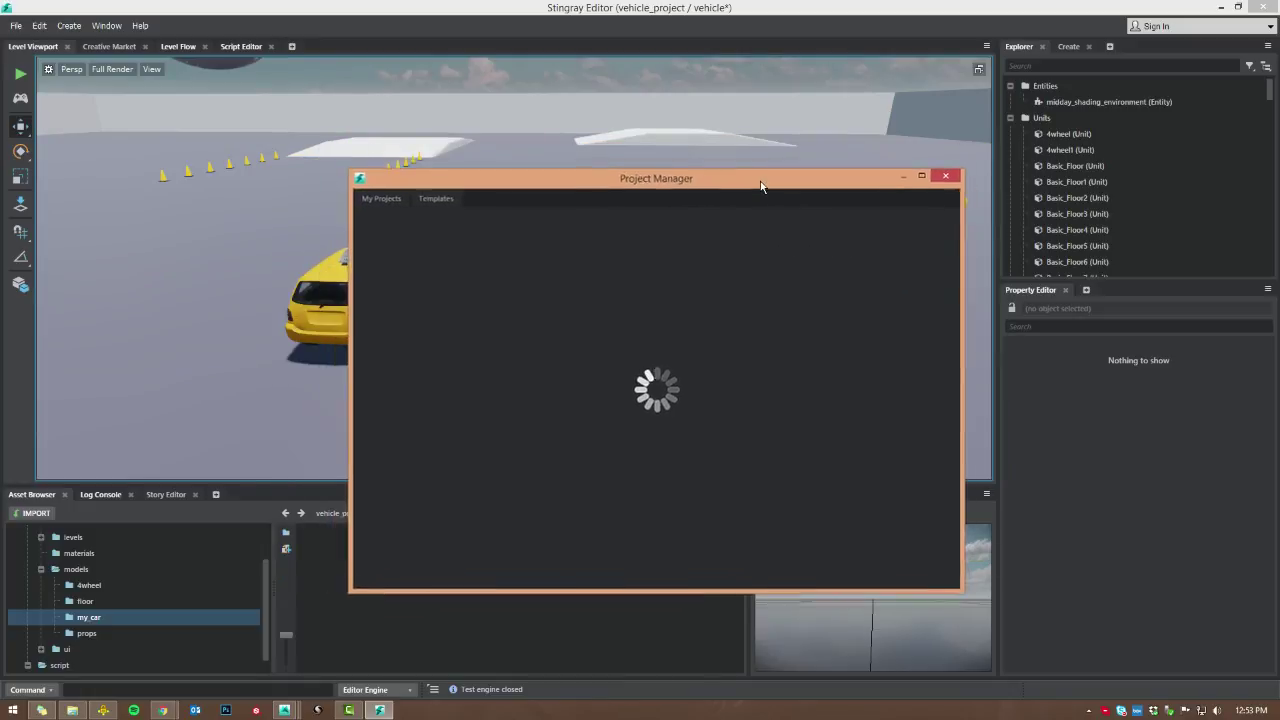
left_click(950, 175)
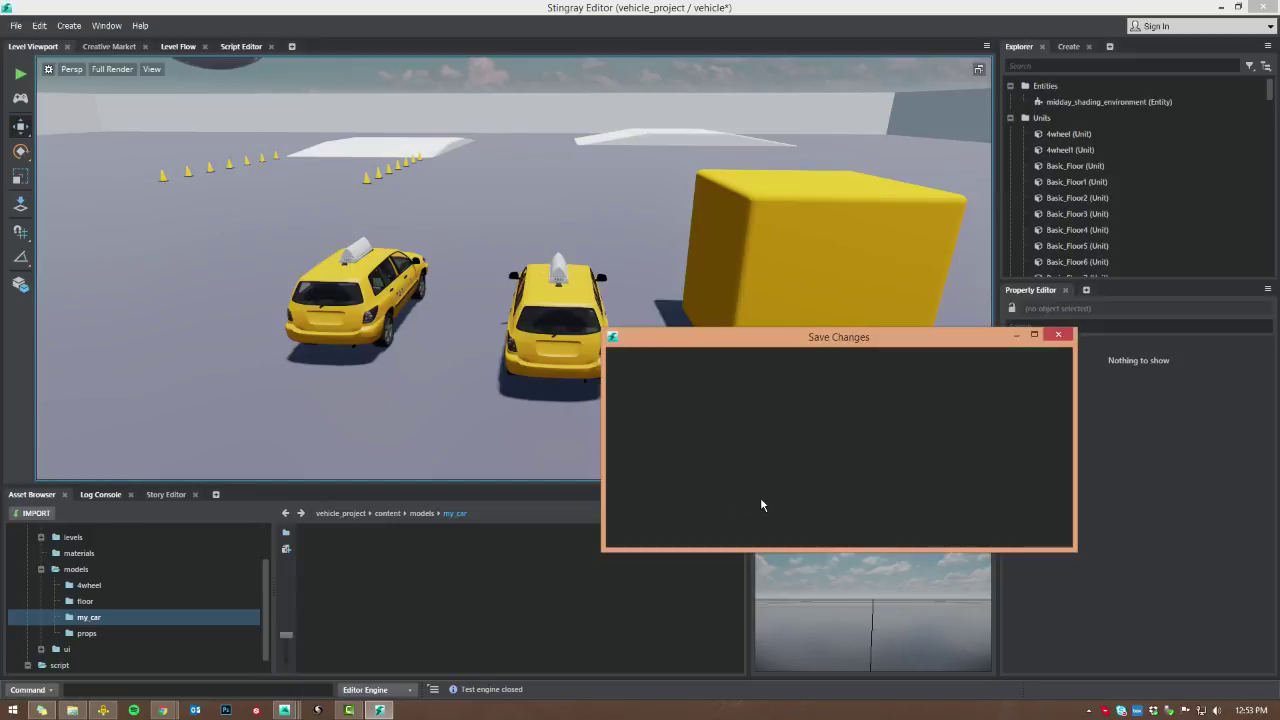
left_click(930, 535)
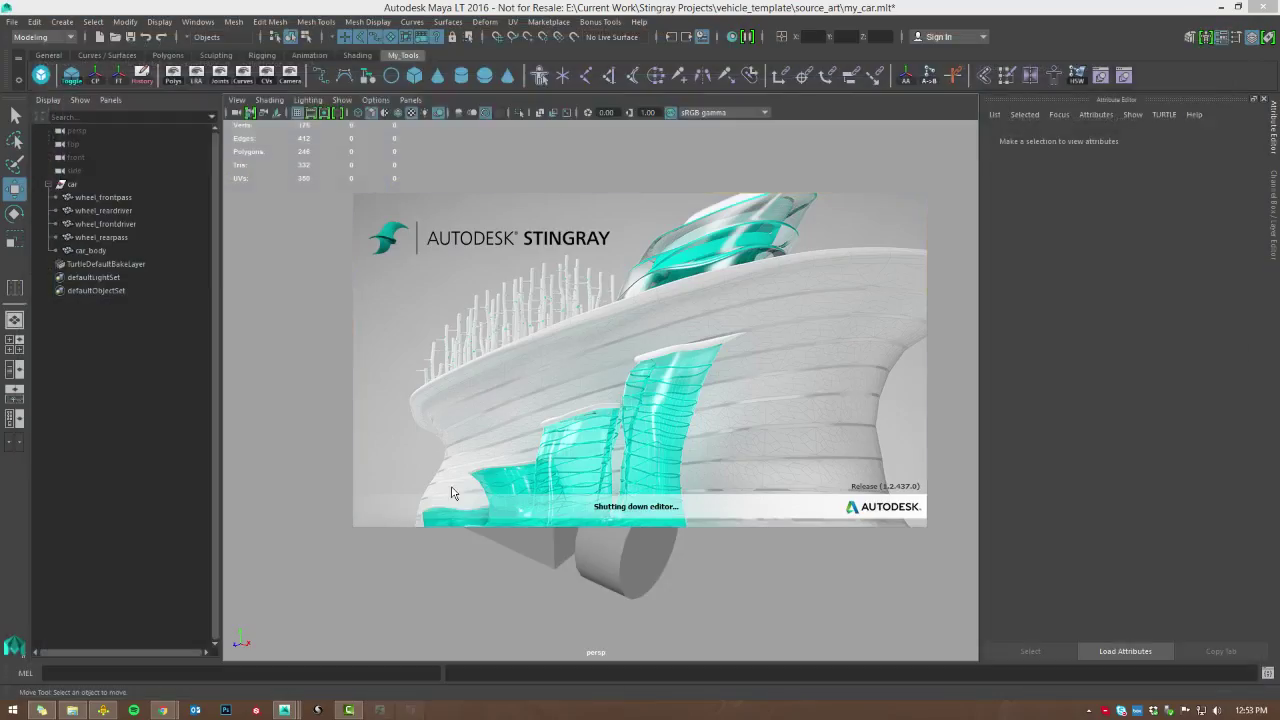
- Switch to the Autodesk Games Launcher and launch Stingray version 1.2.437.0
mouse_move(283, 708)
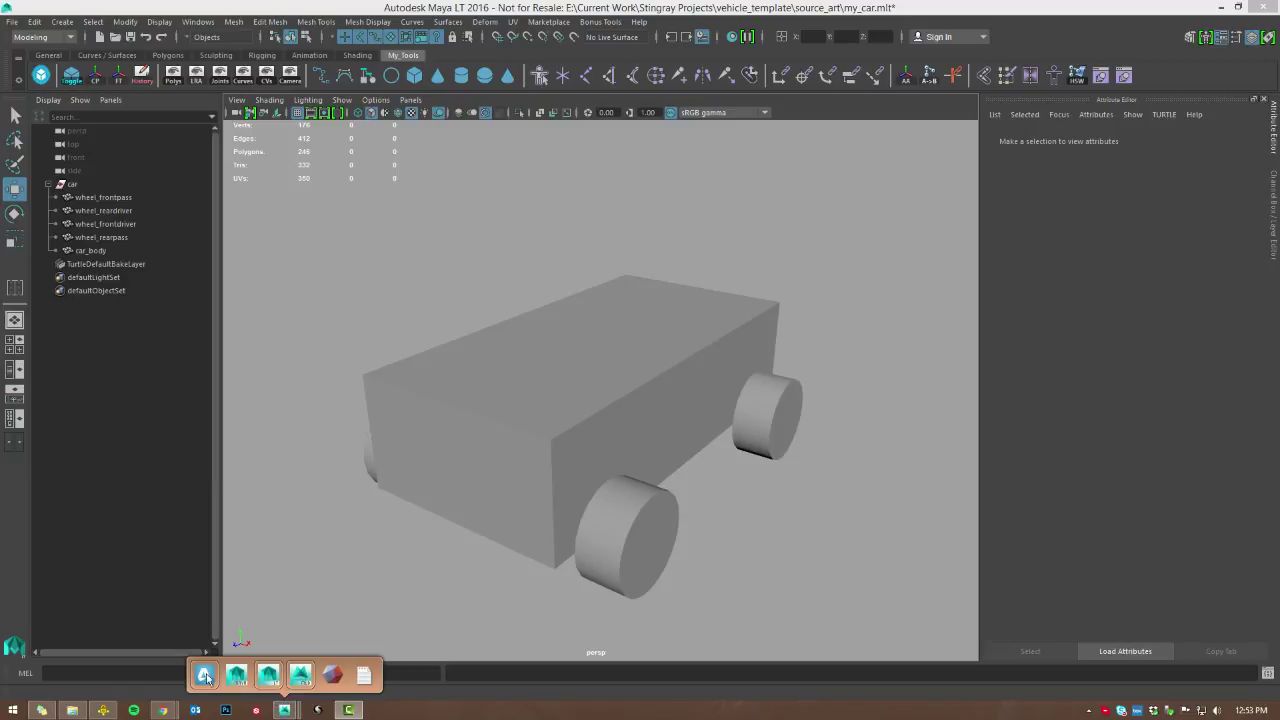
left_click(205, 677)
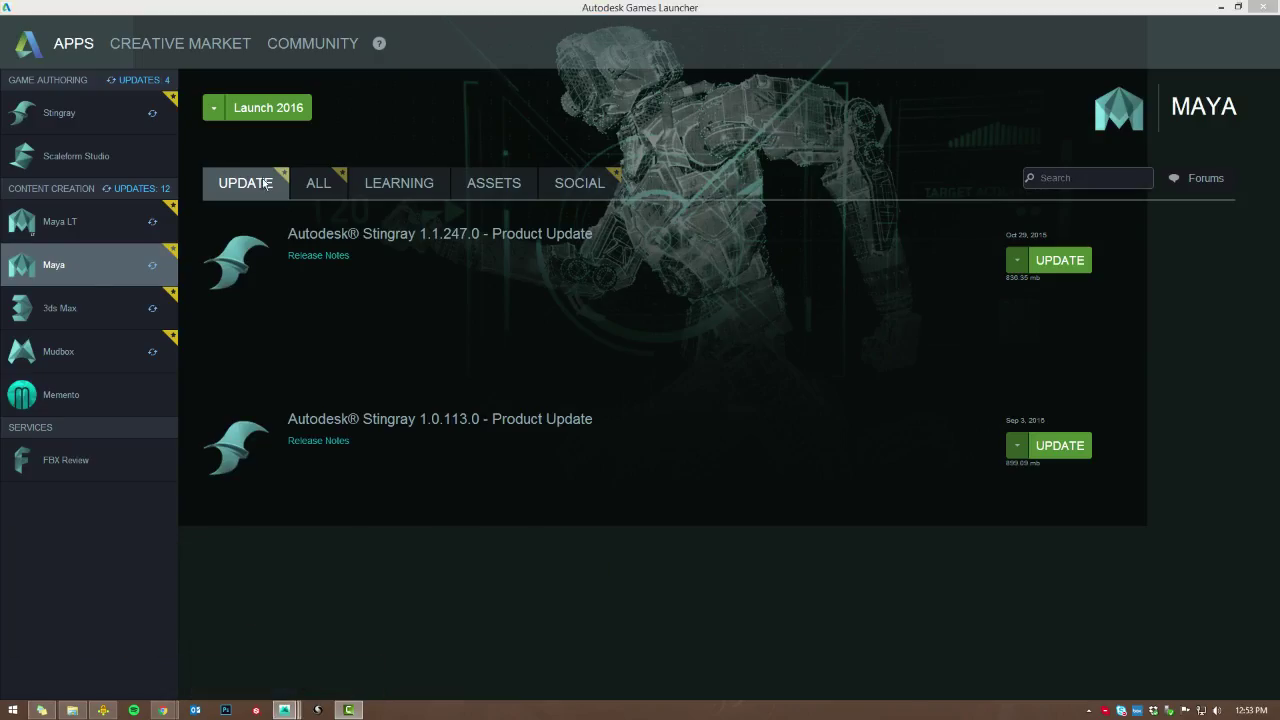
left_click(65, 116)
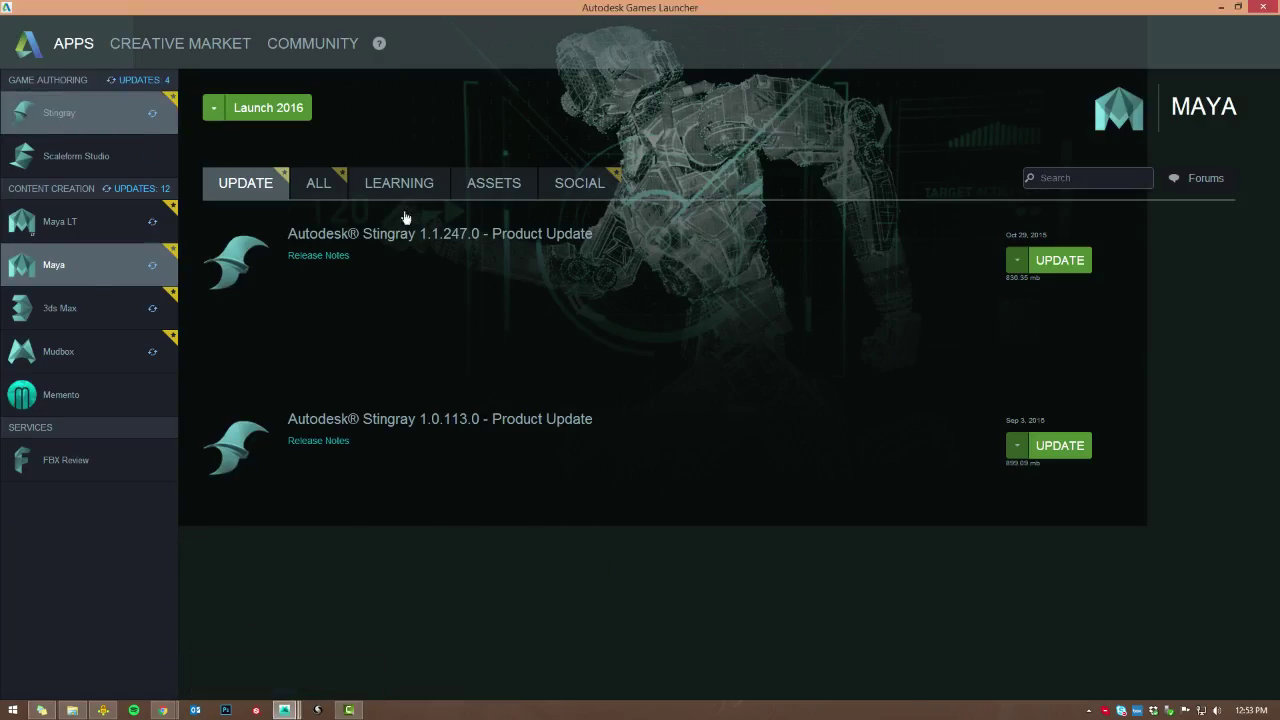
left_click(212, 107)
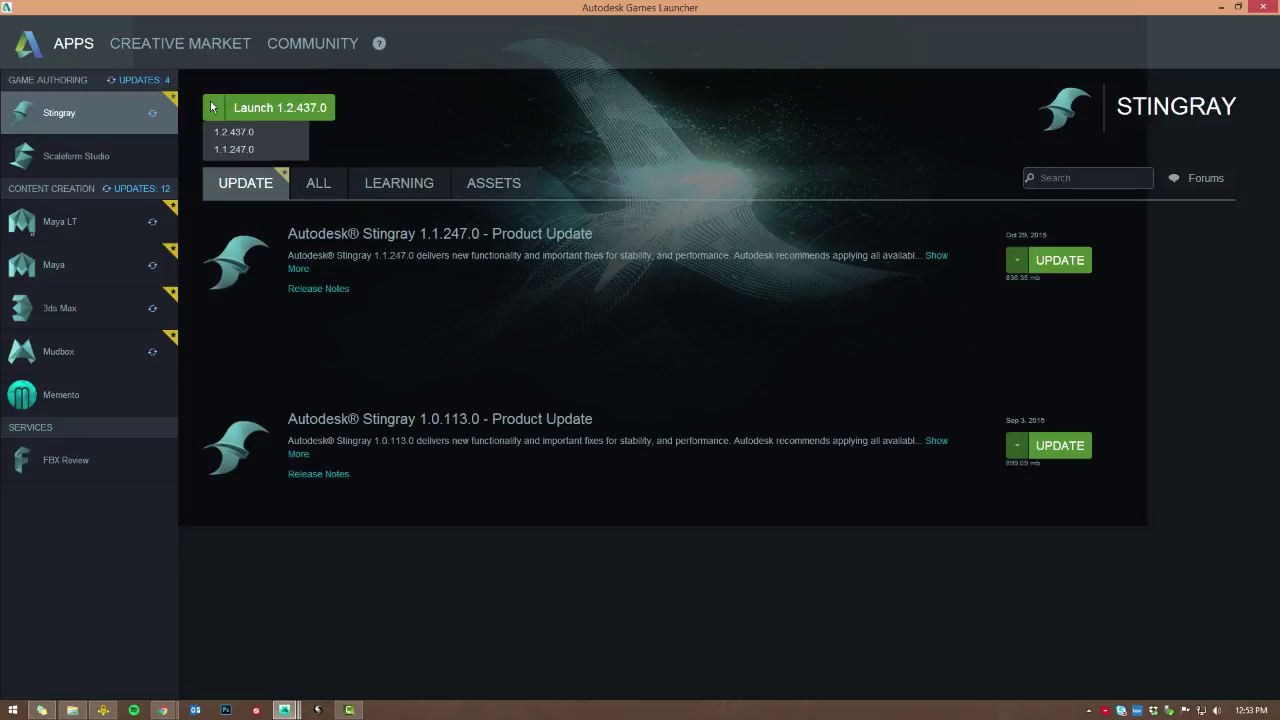
left_click(288, 112)
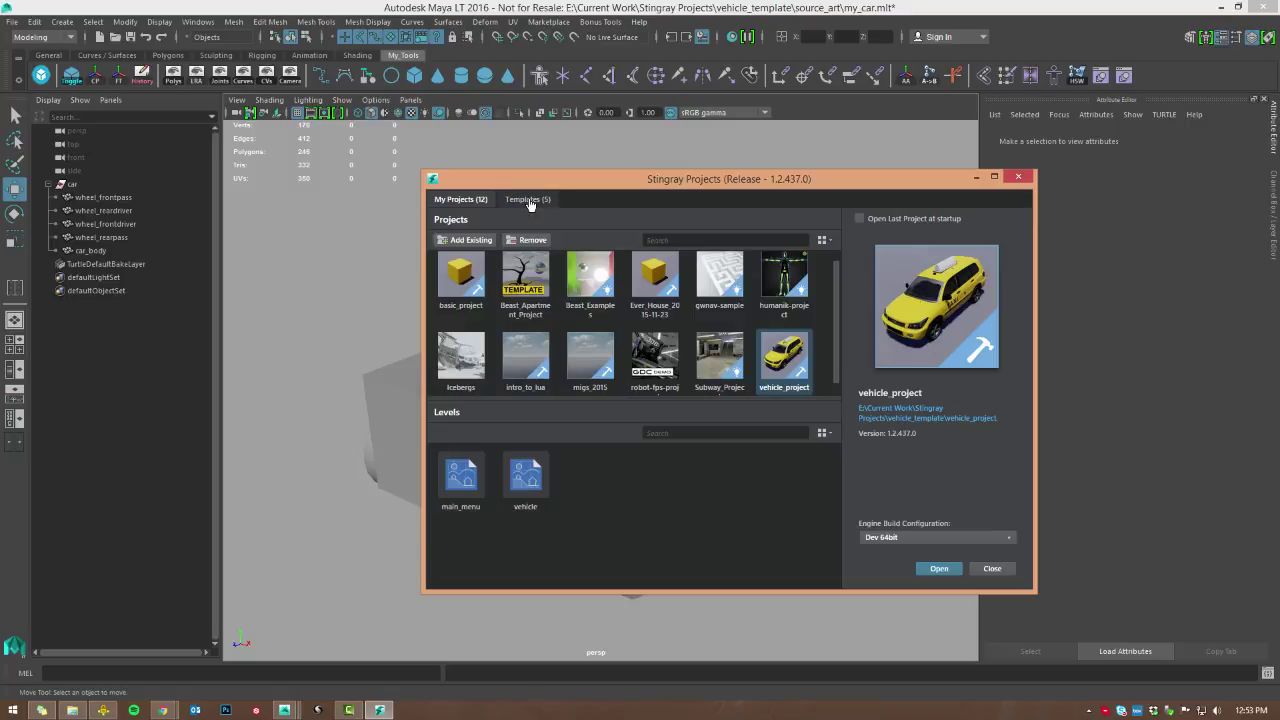
- Look over the available project templates, including vehicle, and open the existing vehicle_project
left_click(528, 199)
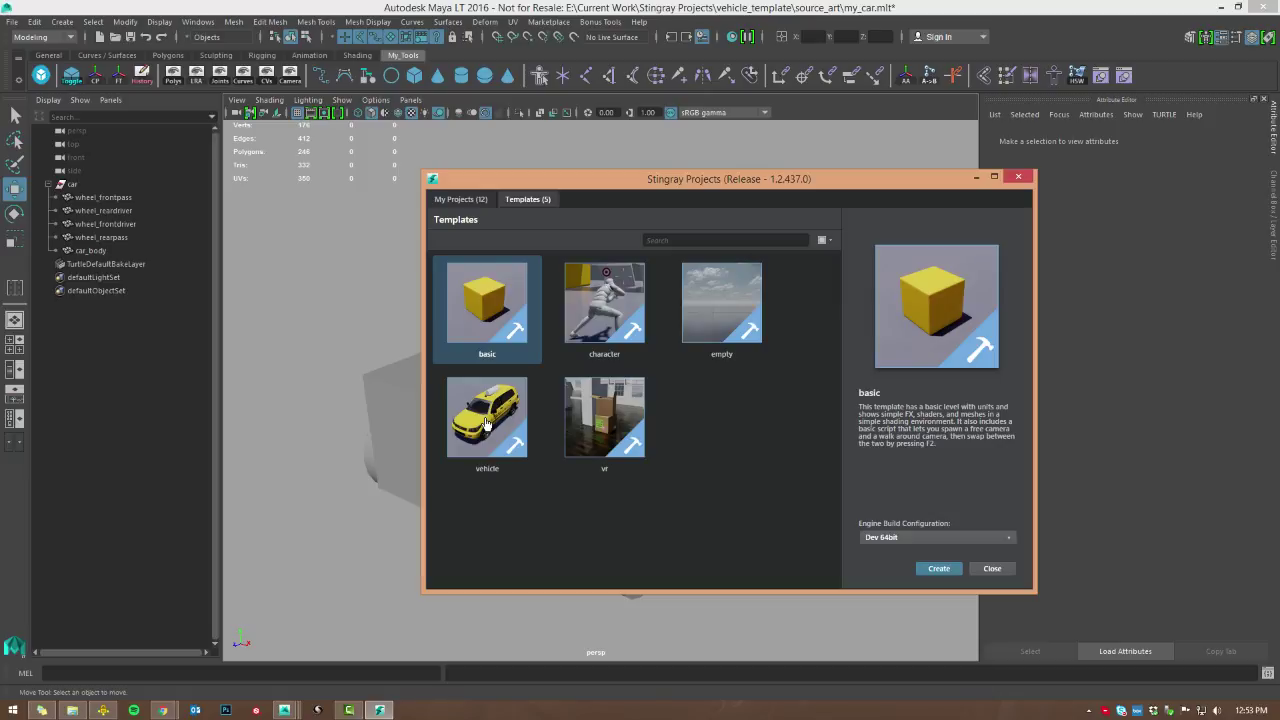
left_click(461, 200)
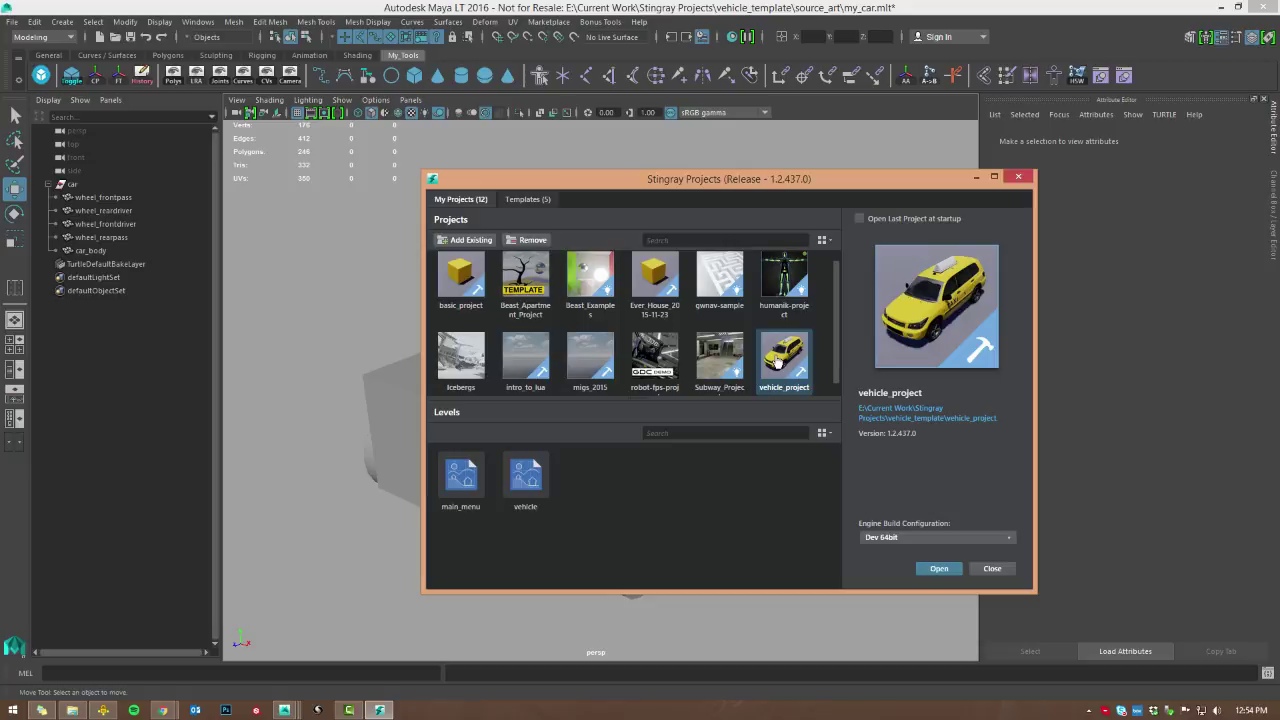
left_click(939, 568)
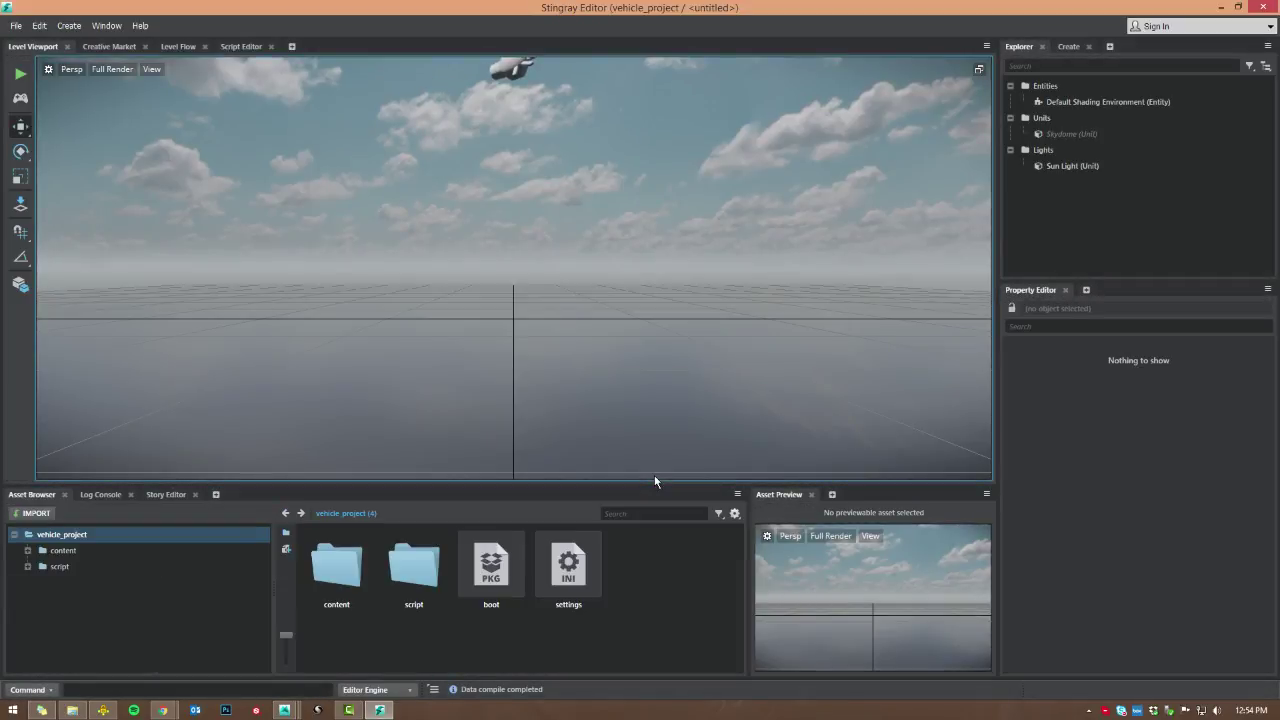
- Open the vehicle level from the project's content/levels folder
double_click(337, 568)
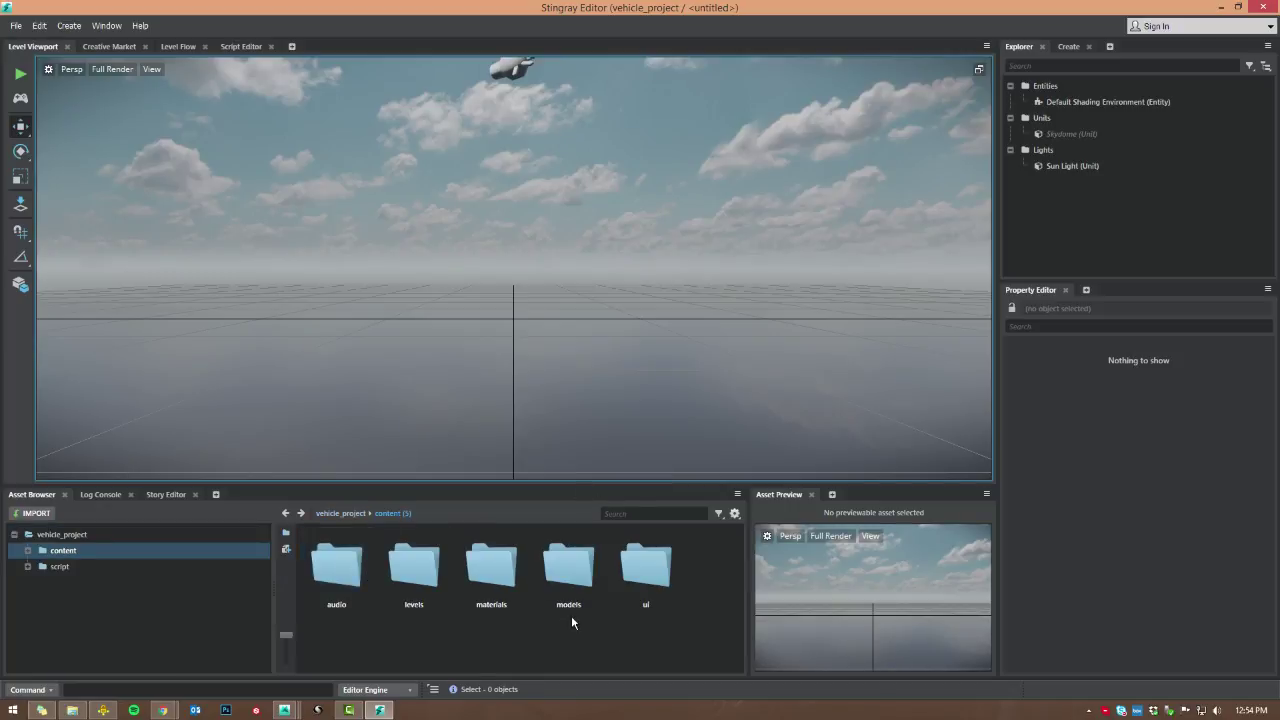
double_click(414, 568)
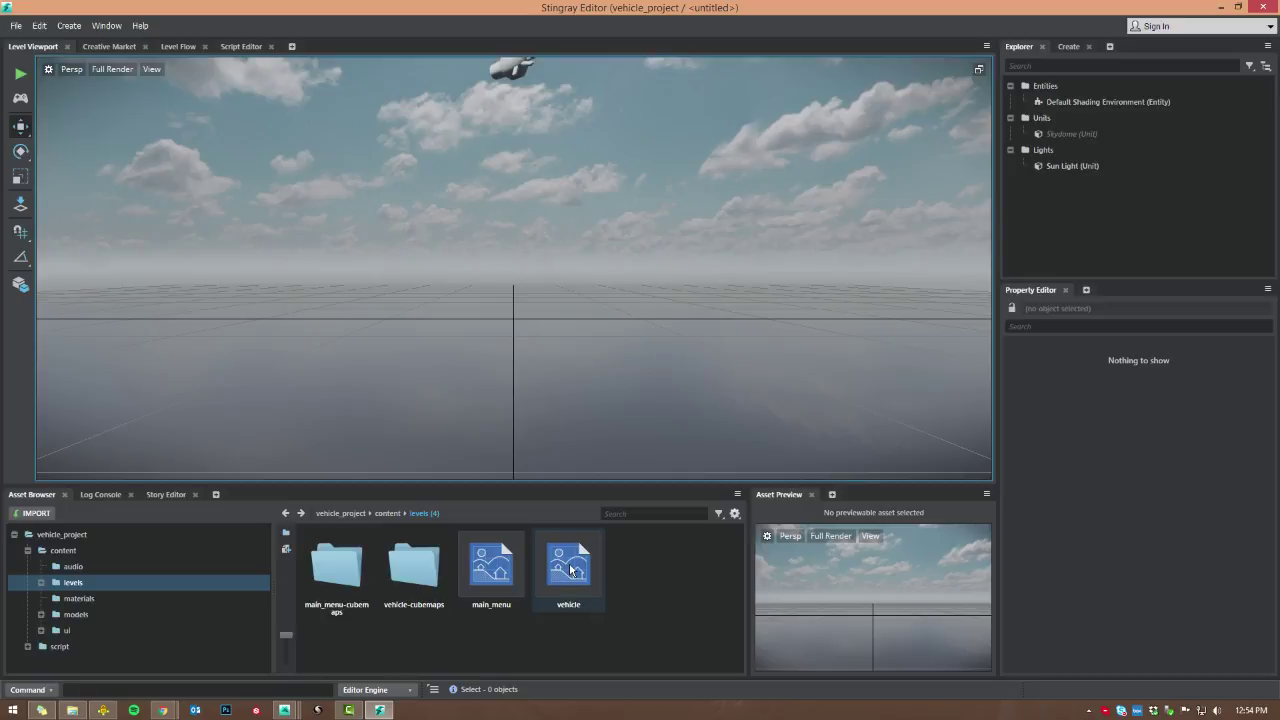
double_click(568, 566)
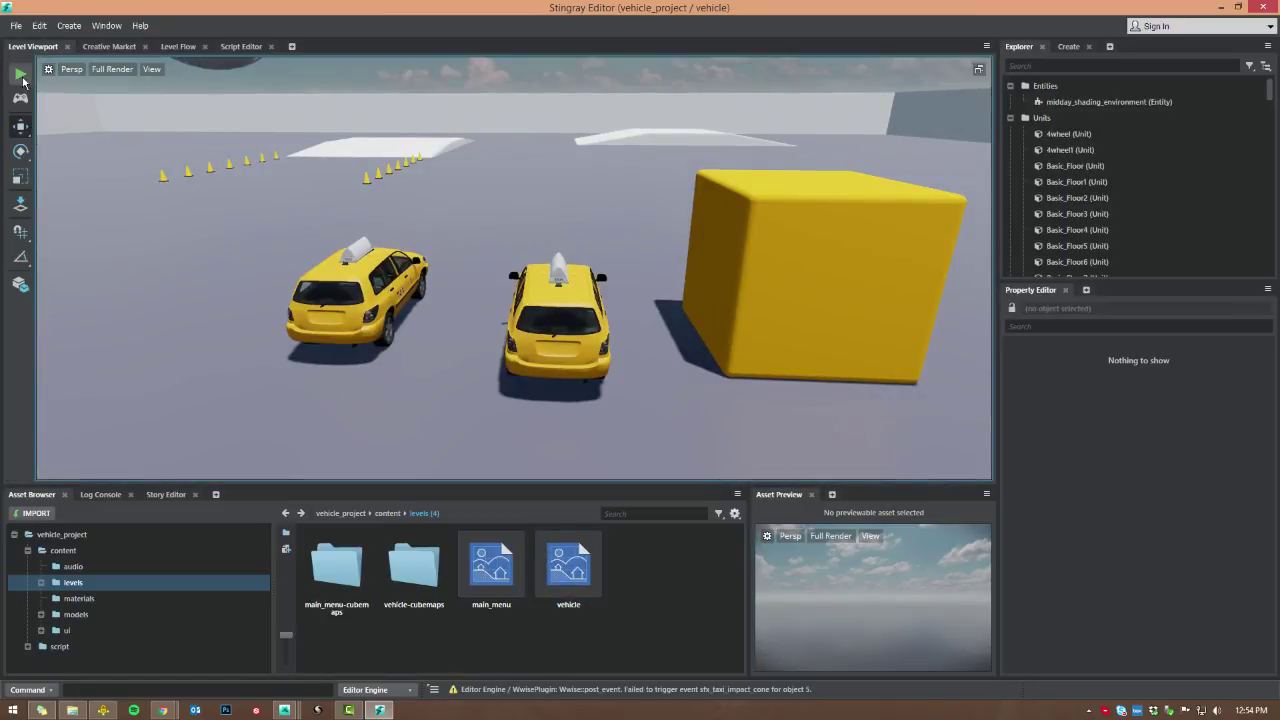
- Test the vehicle level by driving the taxi around the ramps, blocks and cones, and end the test run
left_click(21, 75)
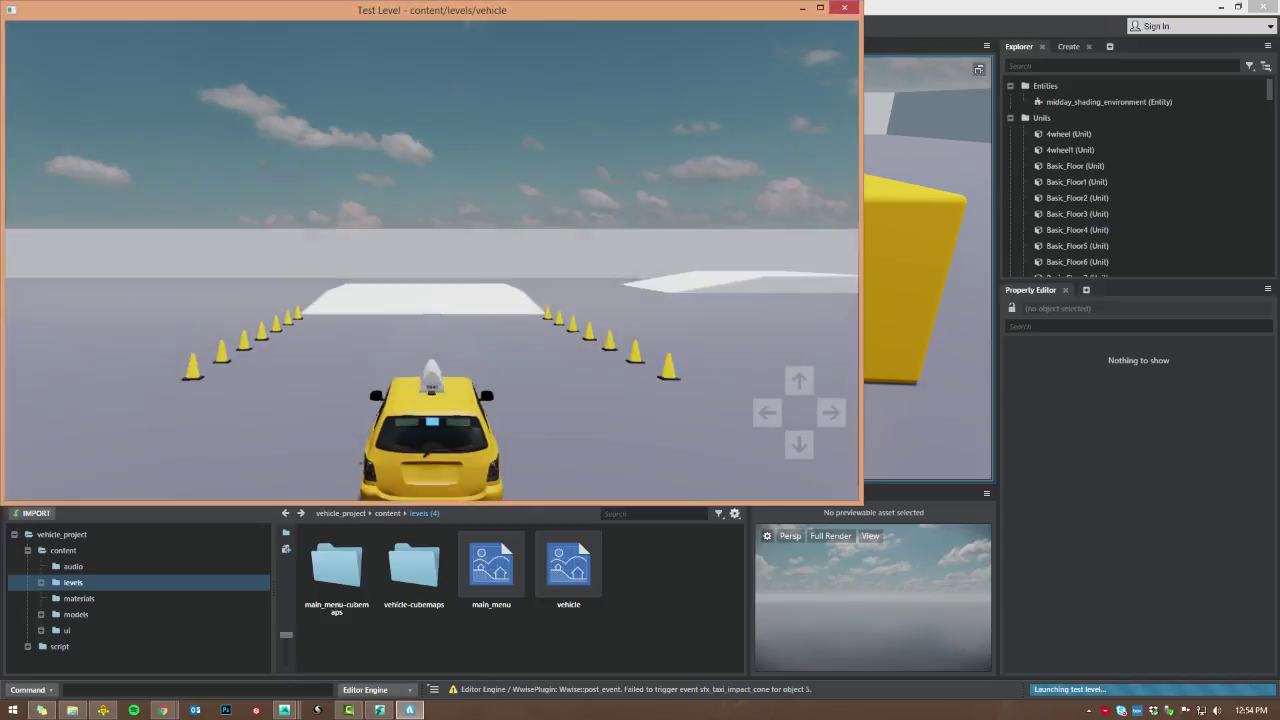
key("Up")
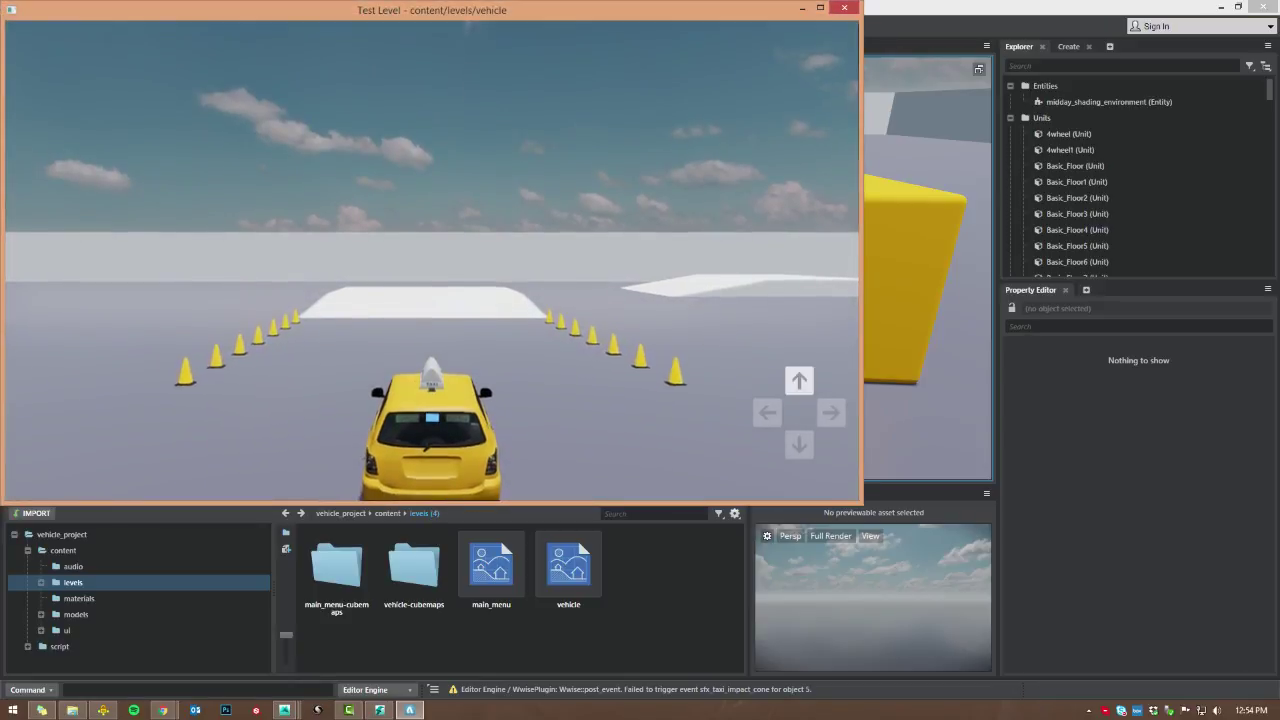
key("Left")
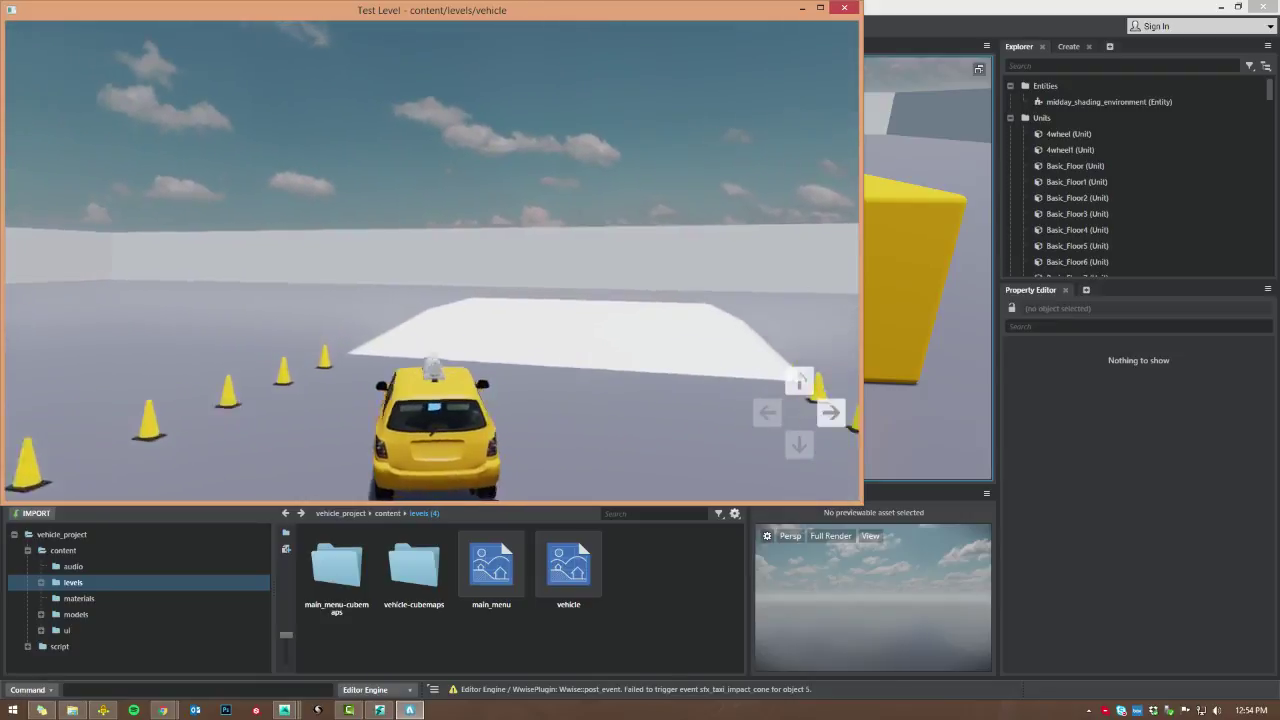
key("Right")
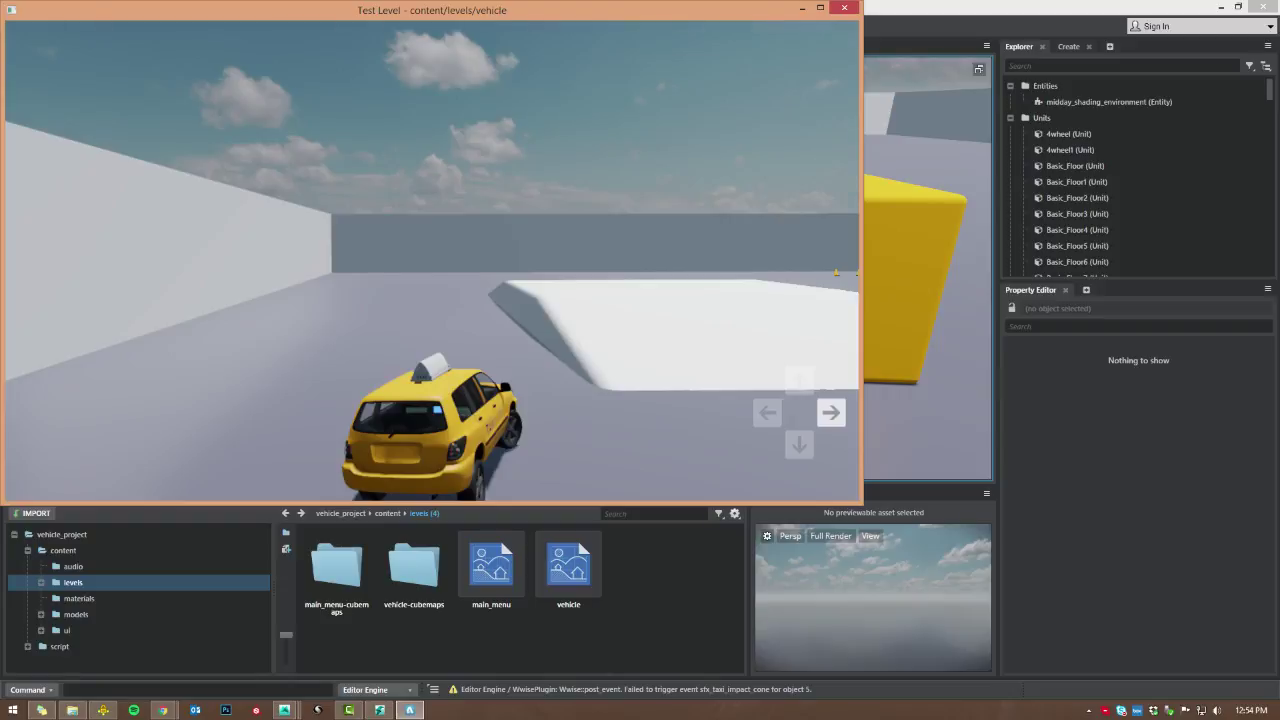
key("Up")
key("Right")
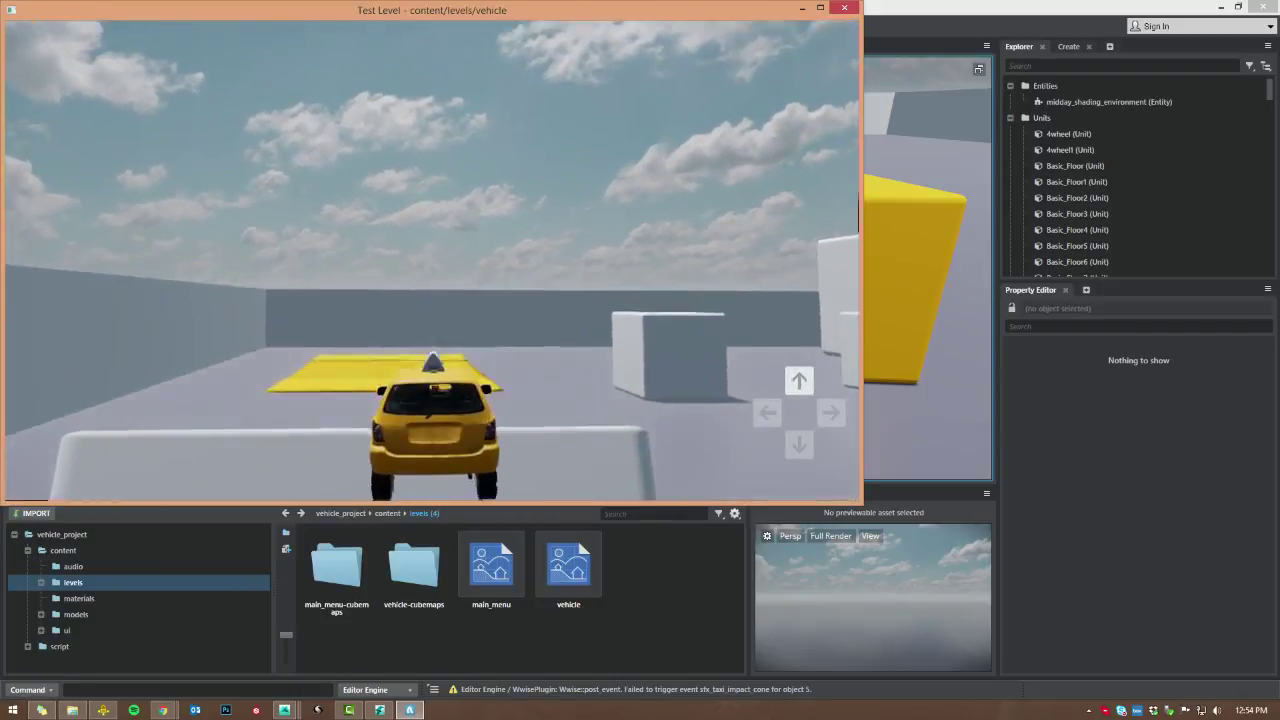
key("Left")
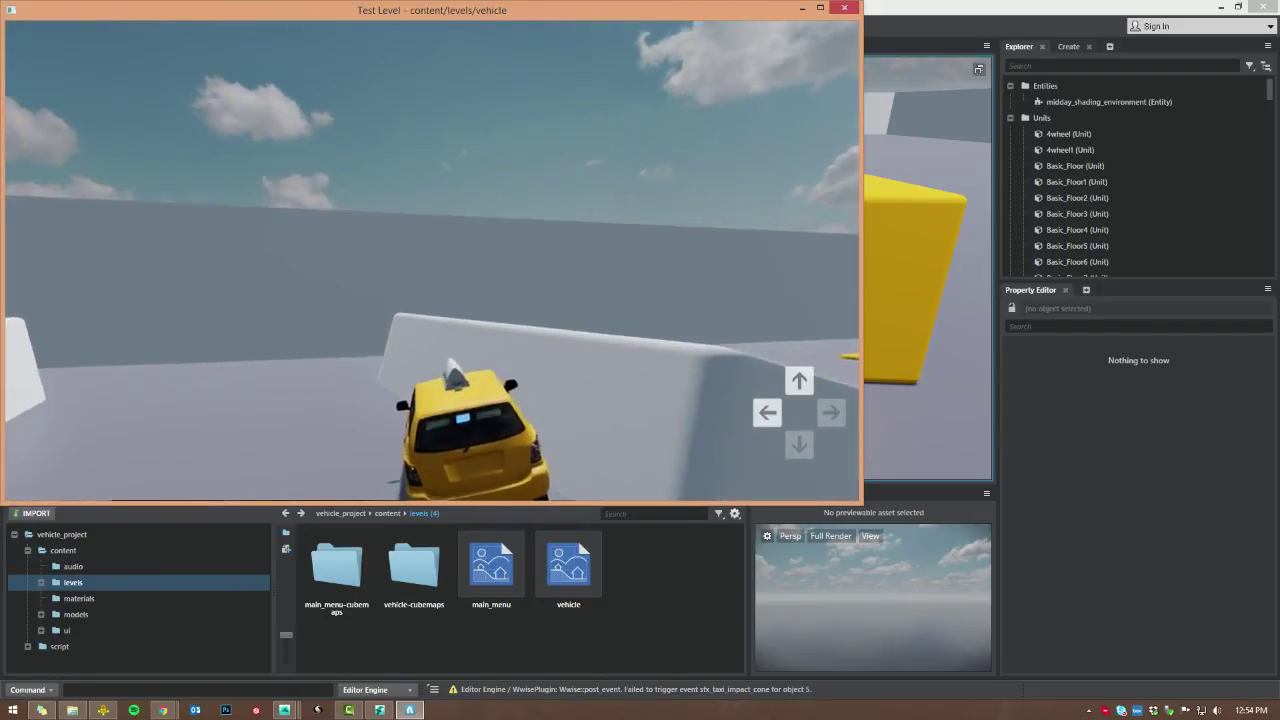
key("Down")
key("Right")
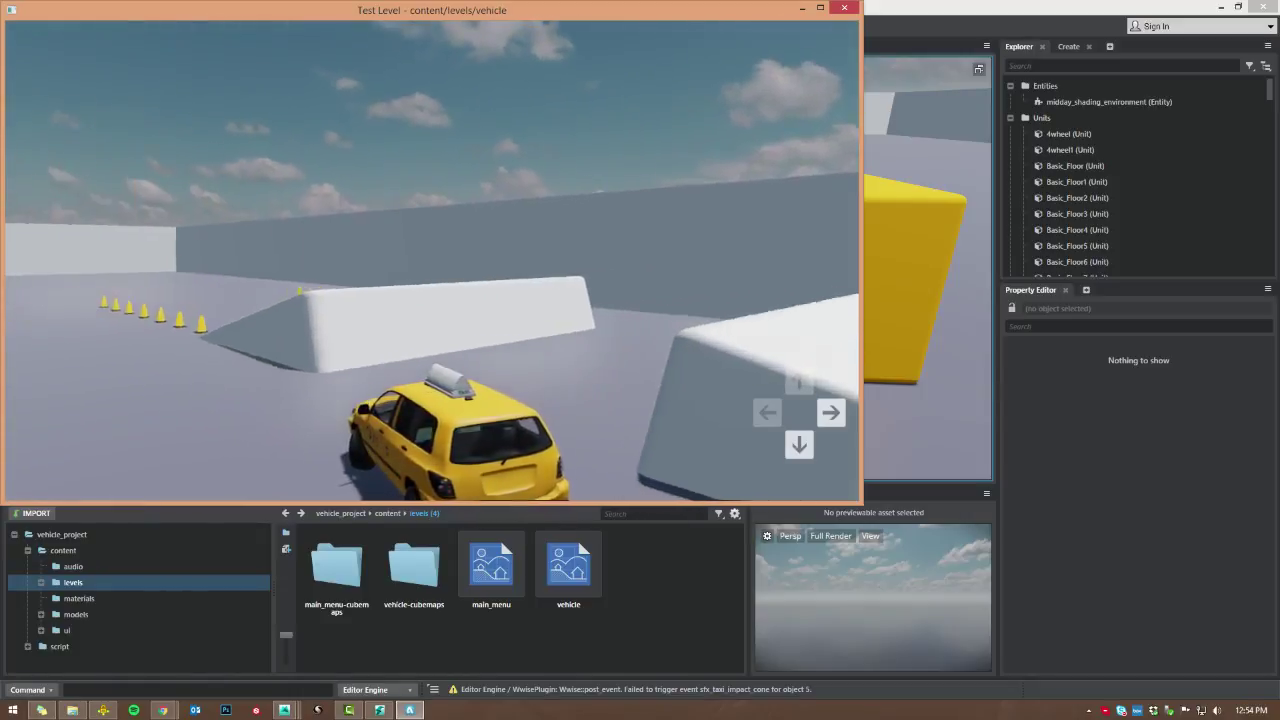
key("Up")
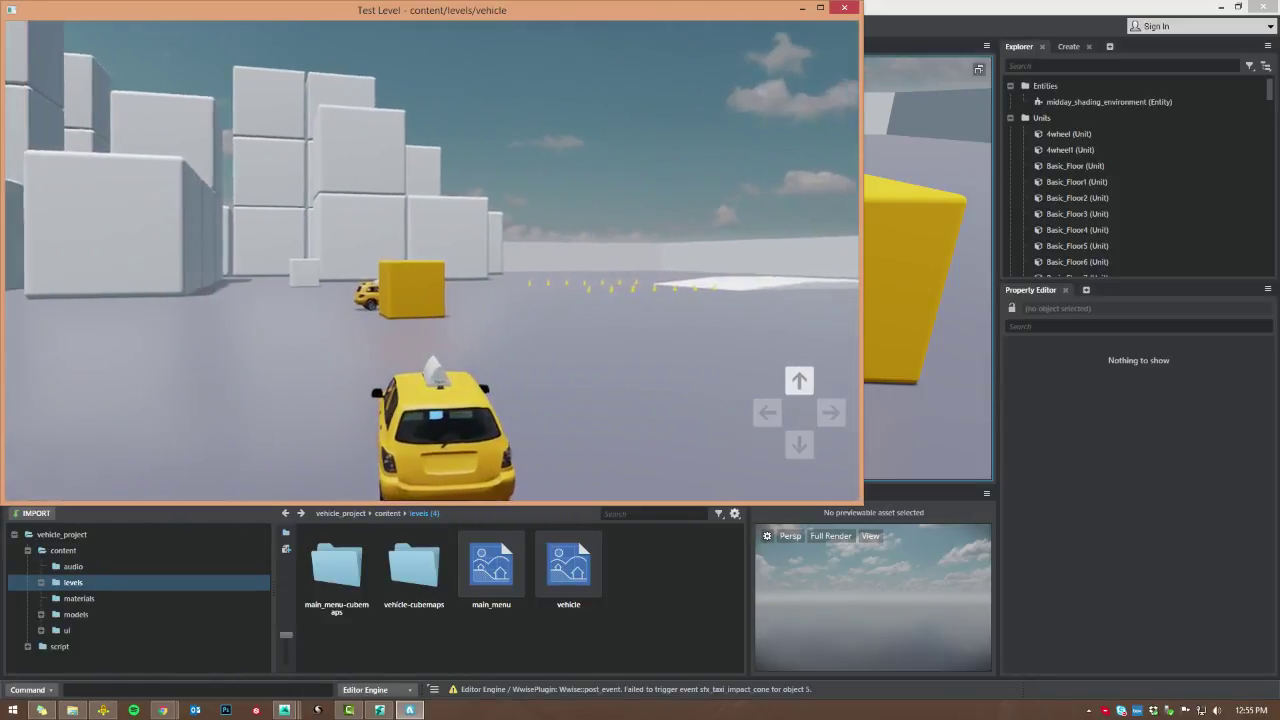
key("Left")
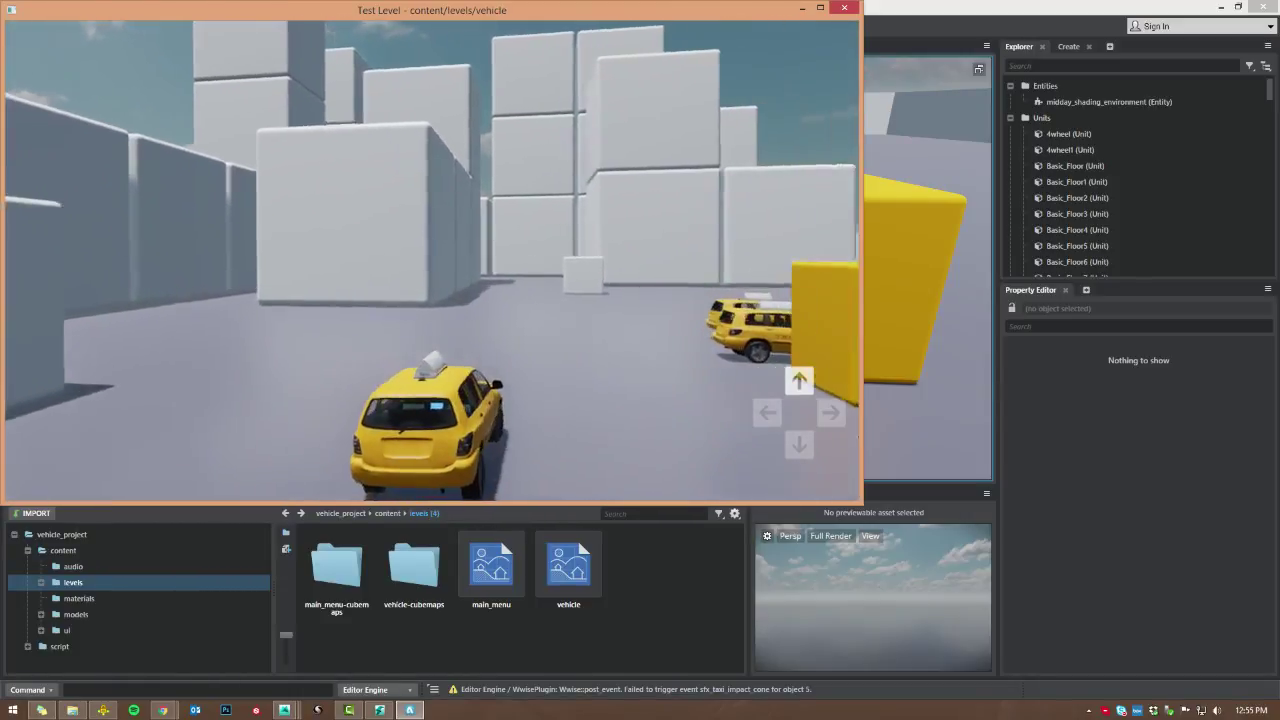
key("Right")
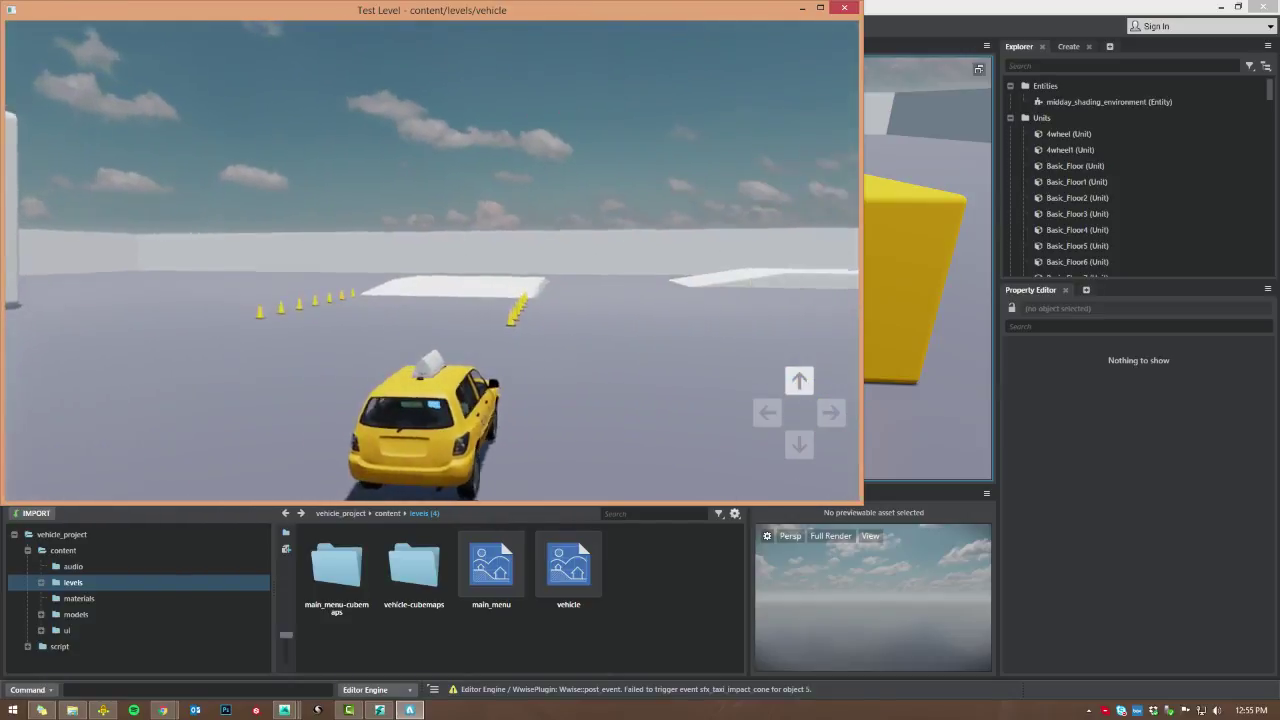
key("Right")
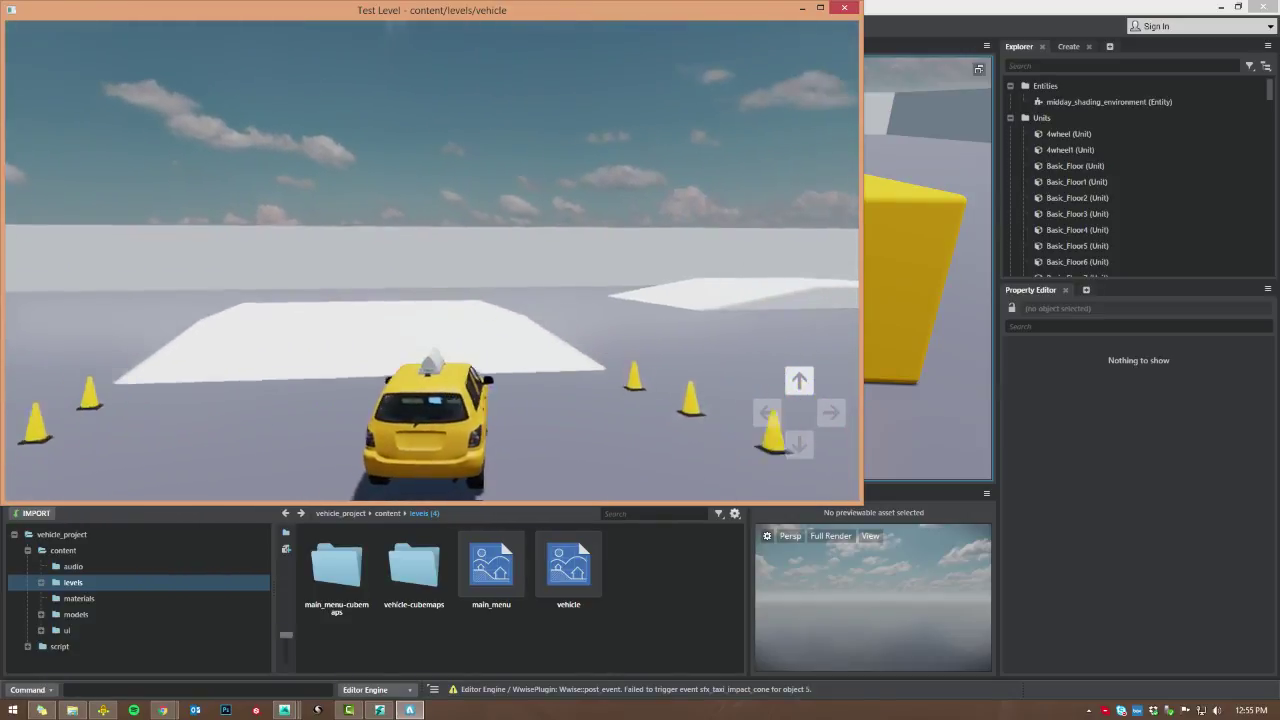
key("Escape")
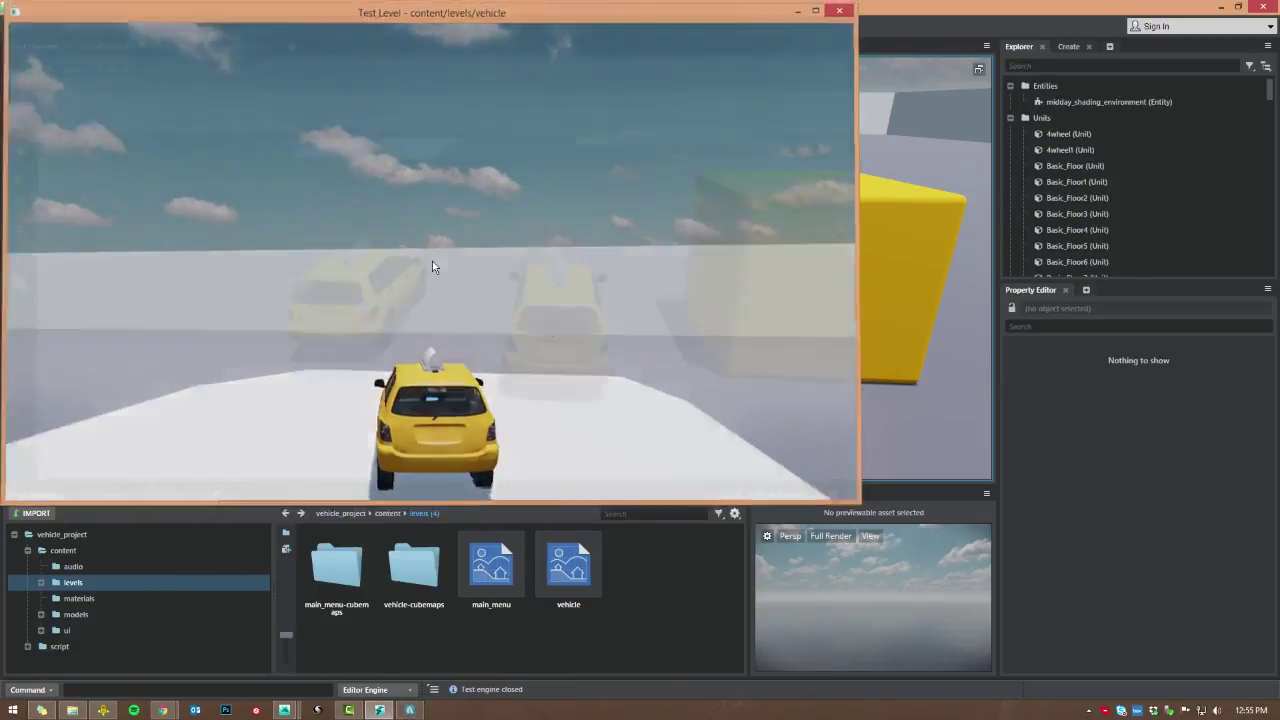
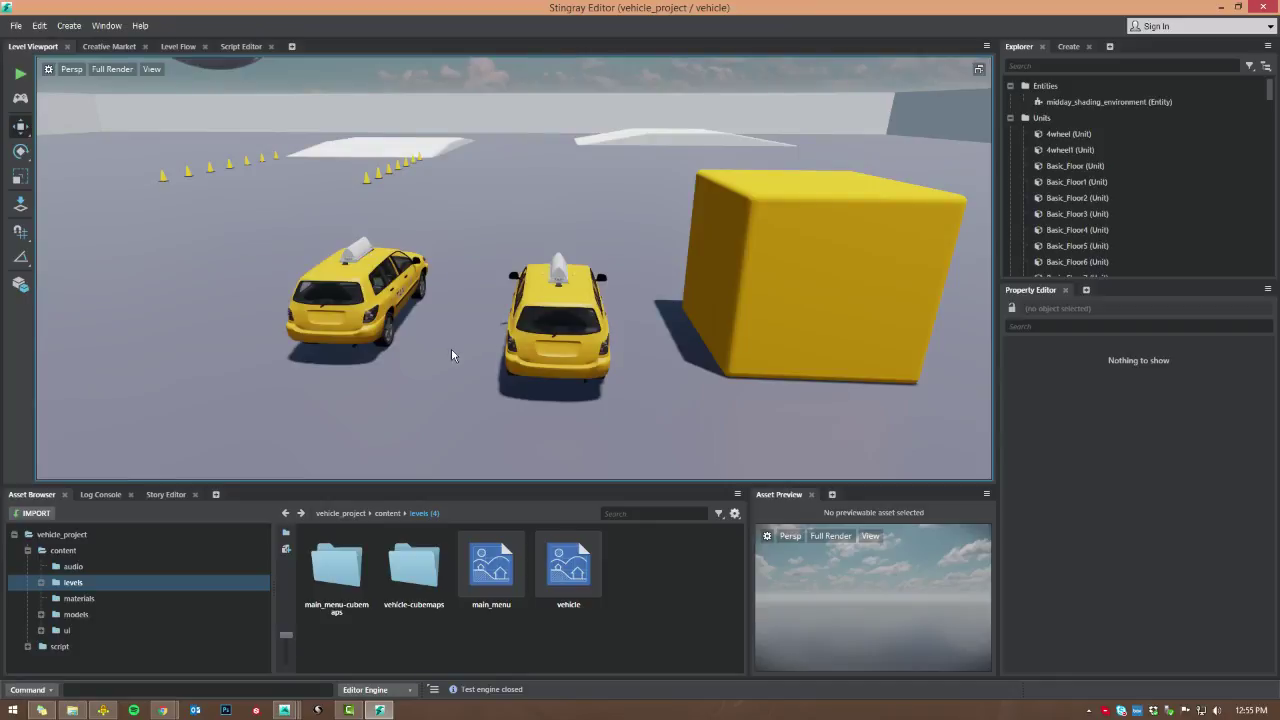
- Delete the 4wheel taxi unit beside the large yellow cube from the level
left_click(567, 312)
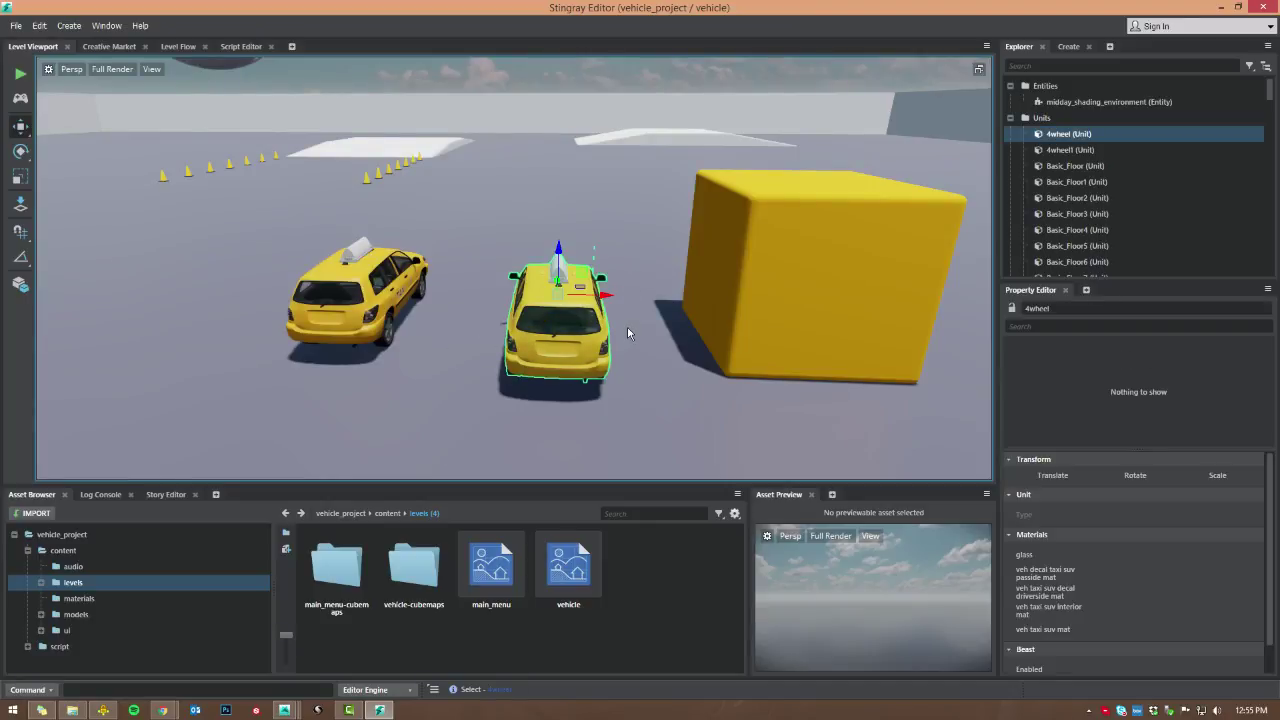
left_click(661, 312)
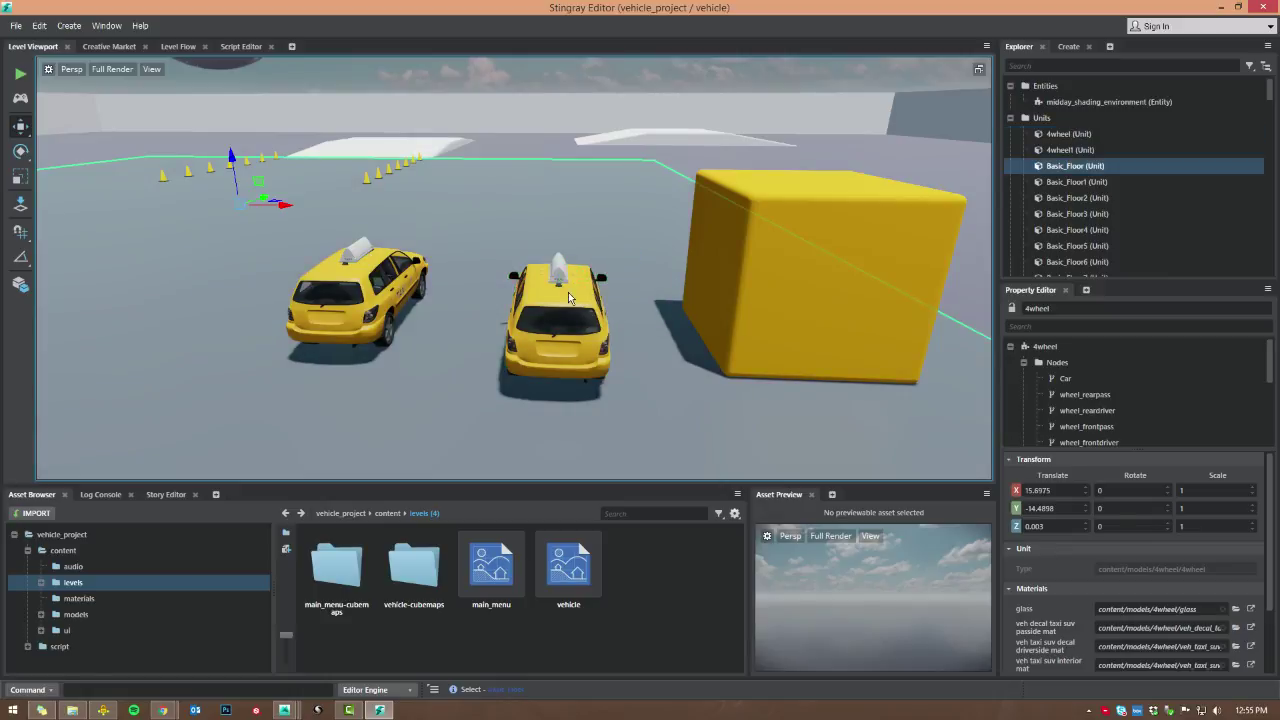
left_click(537, 345)
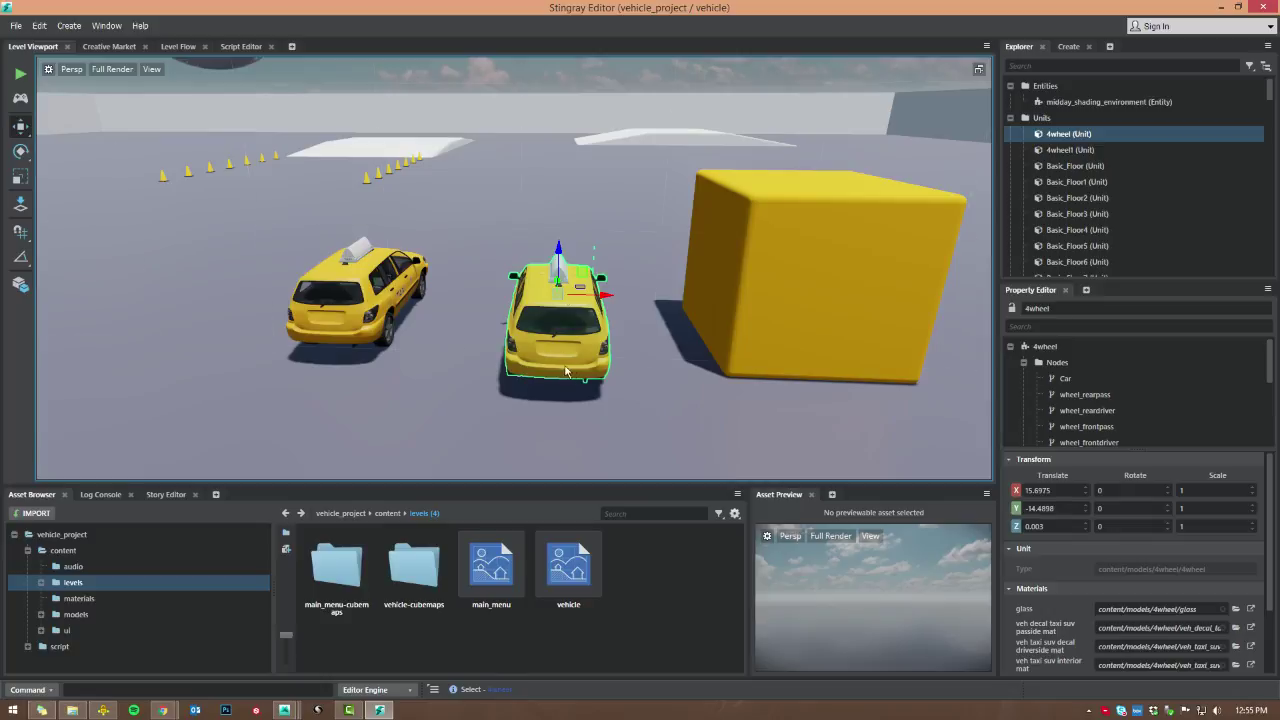
left_click_drag(677, 297, 617, 291, "alt")
key("Delete")
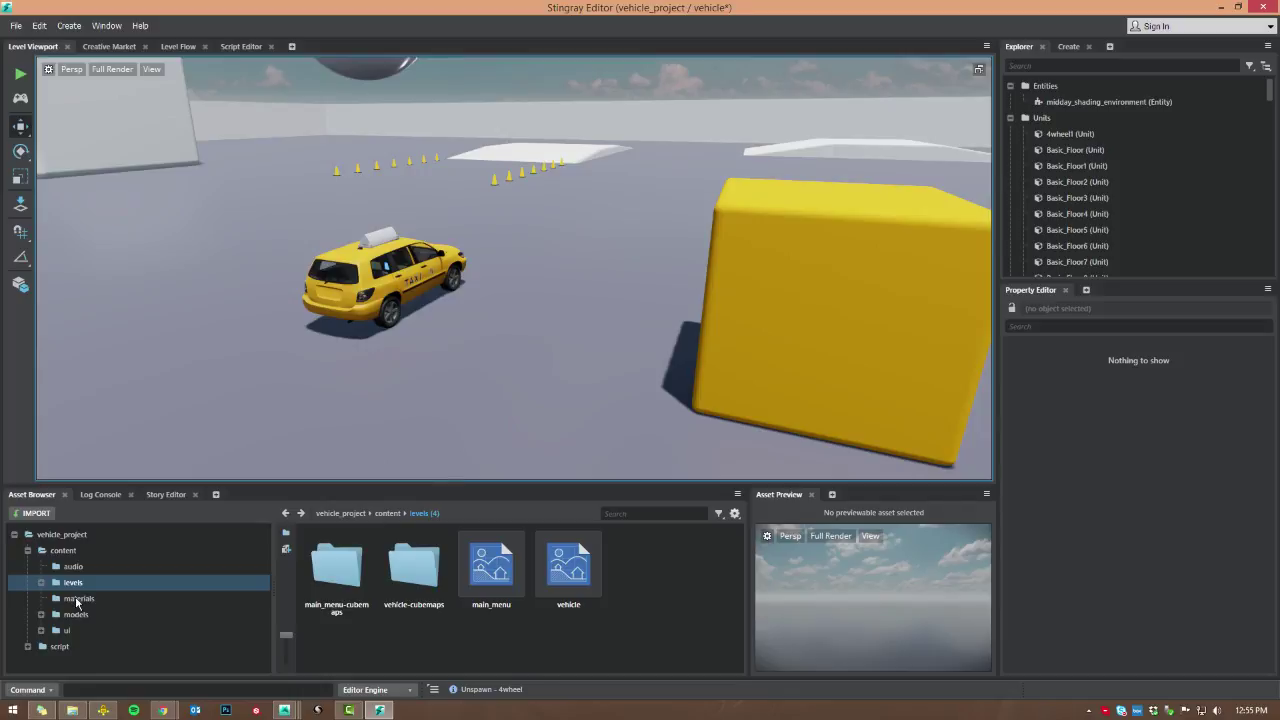
- Open the my_car folder under content/models in the project's assets
left_click(40, 614)
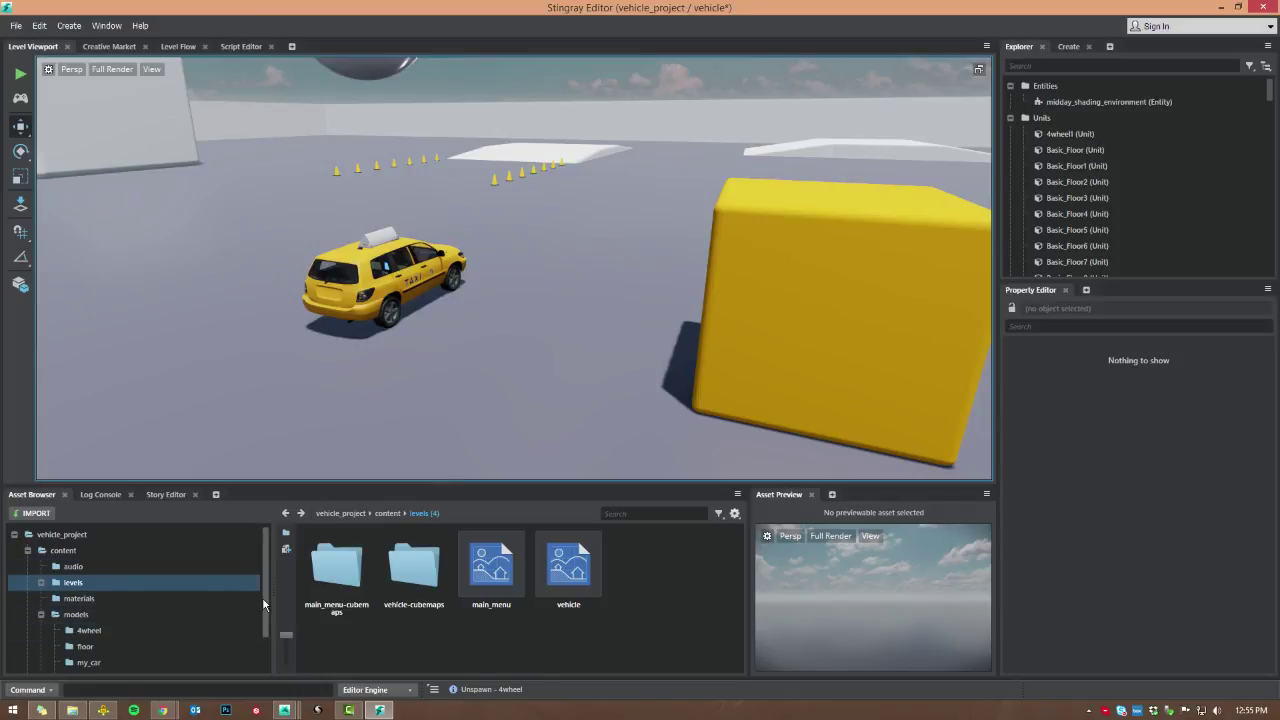
scroll(262, 597, "down", 1)
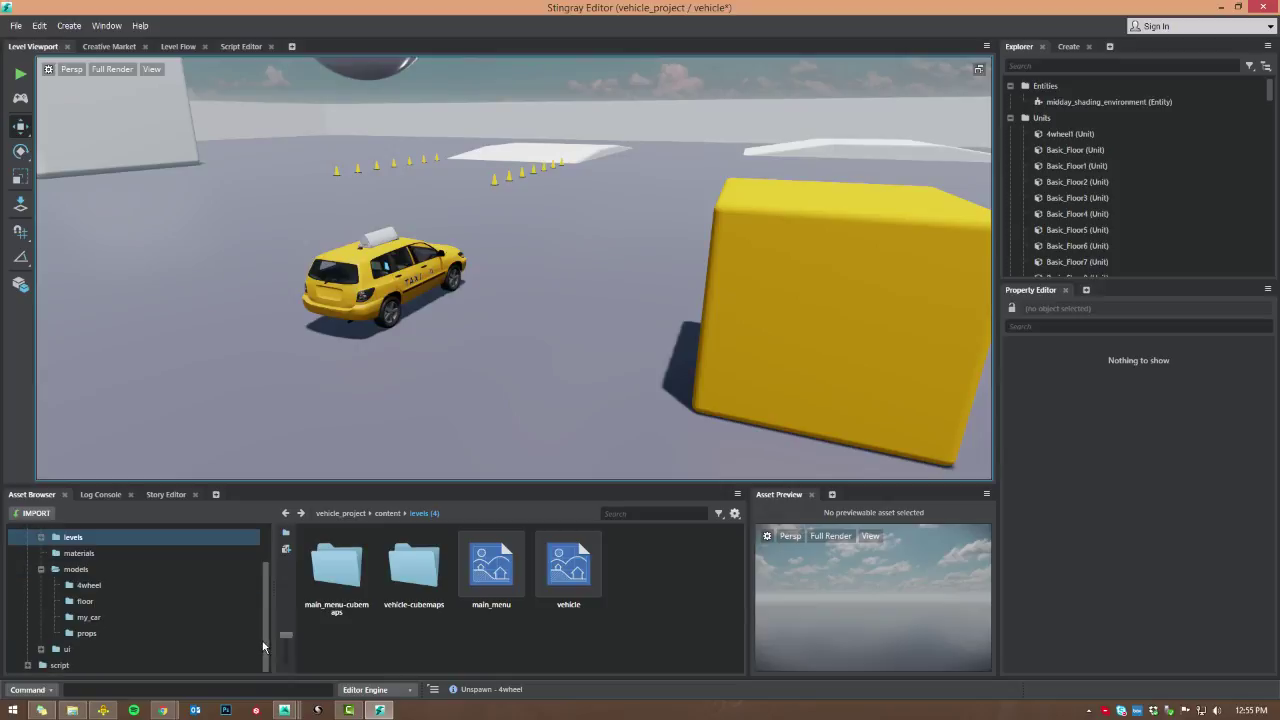
left_click(88, 618)
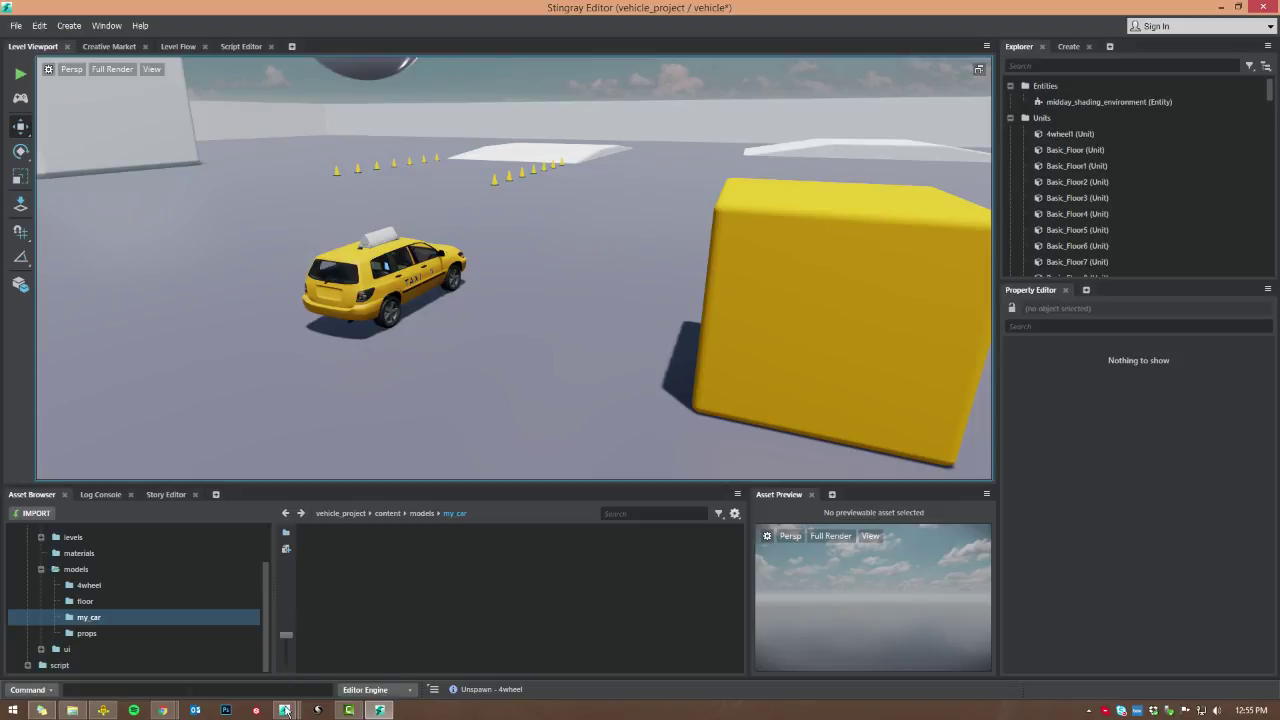
- Switch to Maya LT and examine the car group's hierarchy, with its car_body mesh and four named wheel meshes
mouse_move(284, 710)
left_click(520, 600)
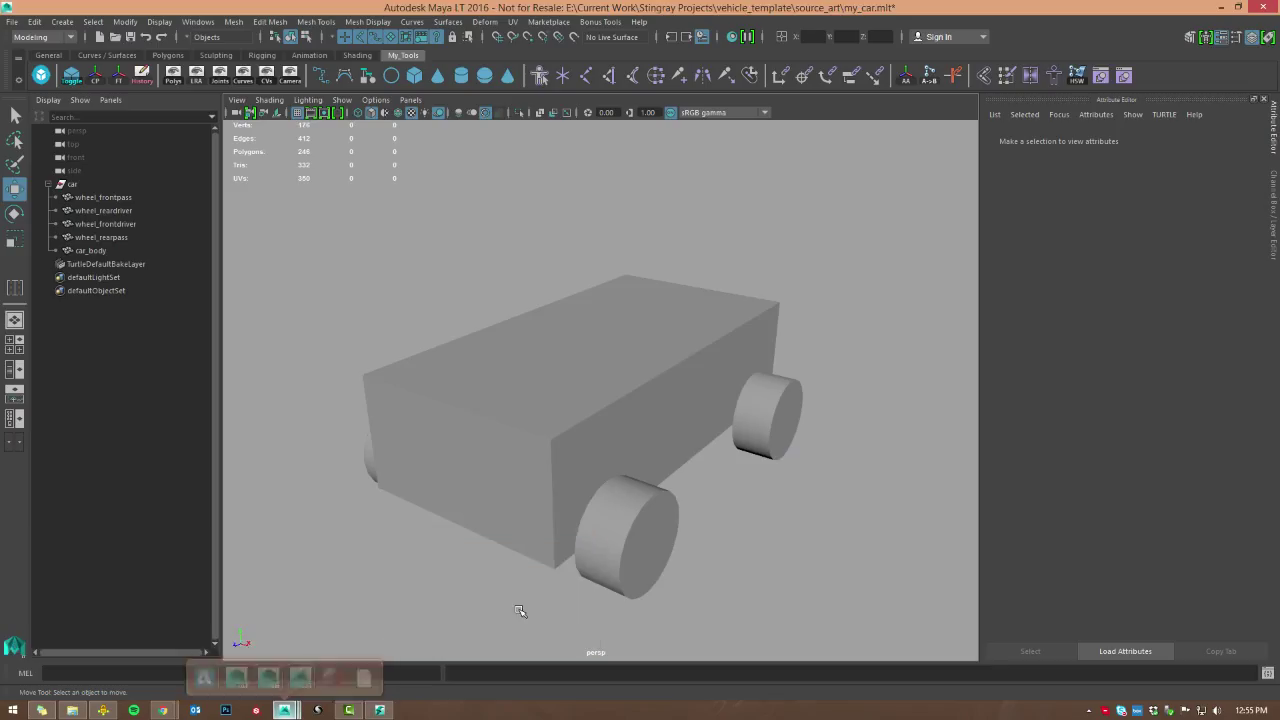
left_click(580, 394)
left_click_drag(485, 350, 790, 262, "alt")
middle_click_drag(823, 249, 797, 246, "alt")
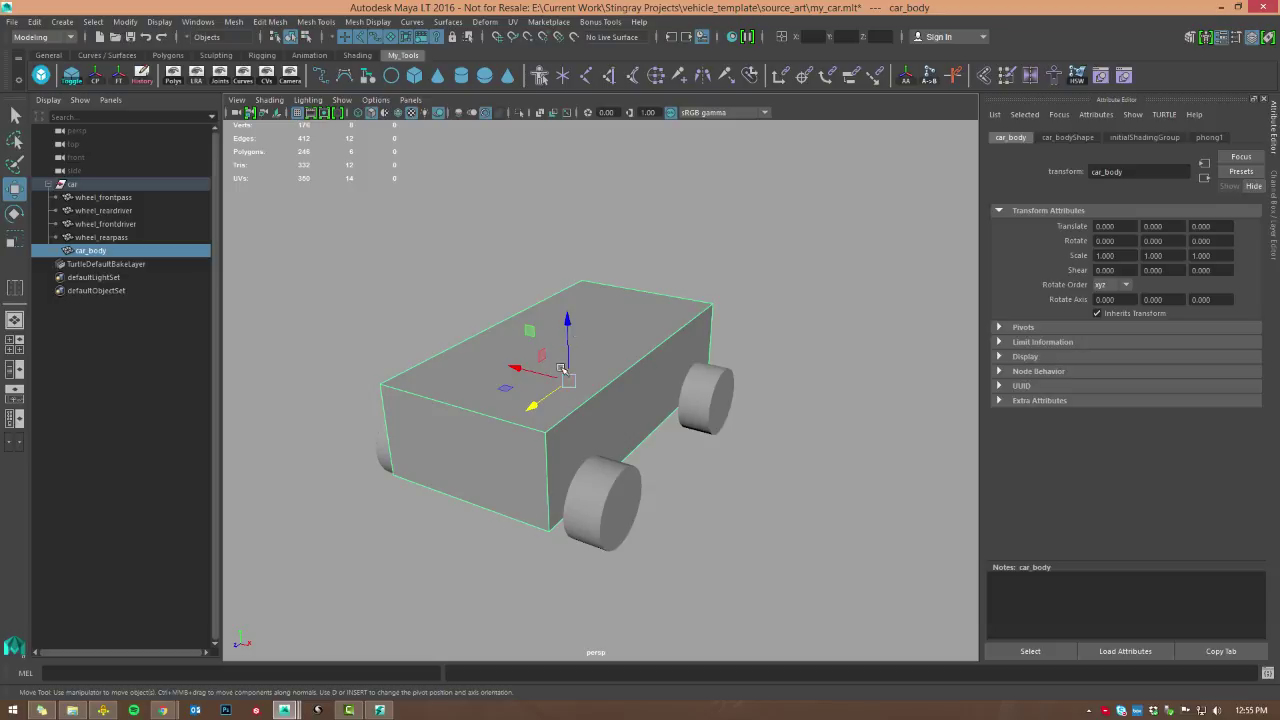
left_click(69, 186)
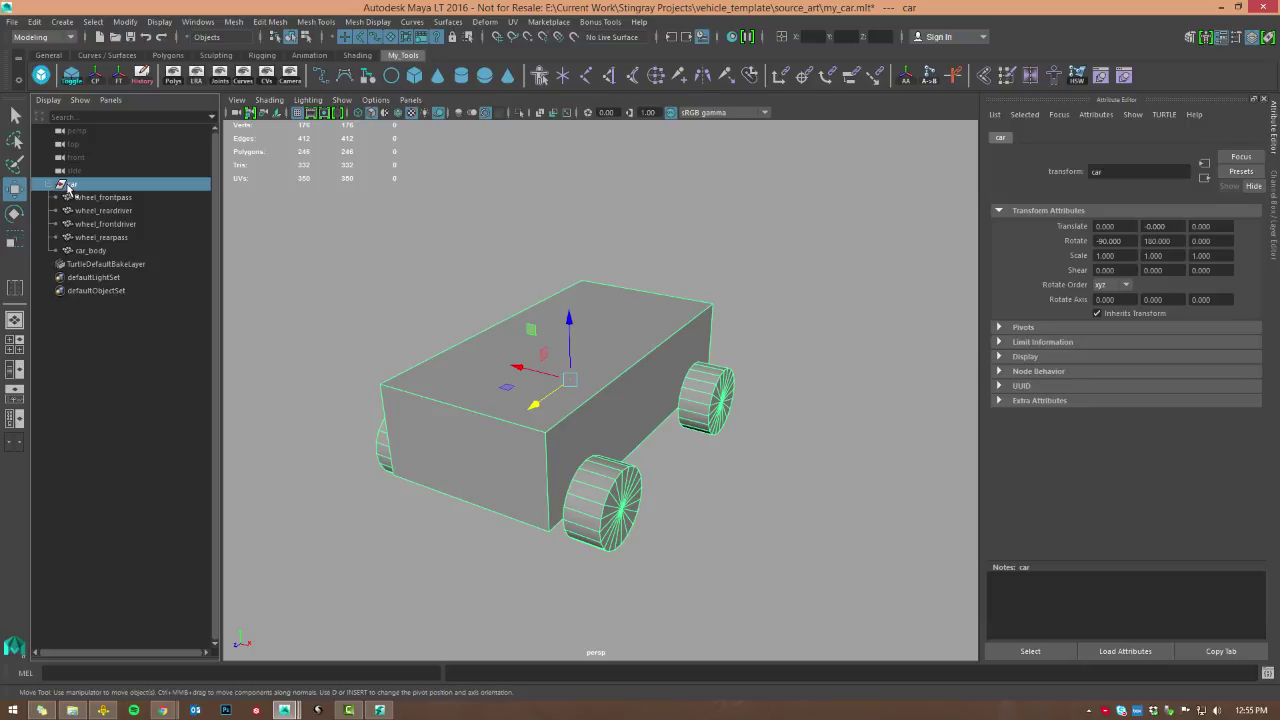
left_click(114, 199)
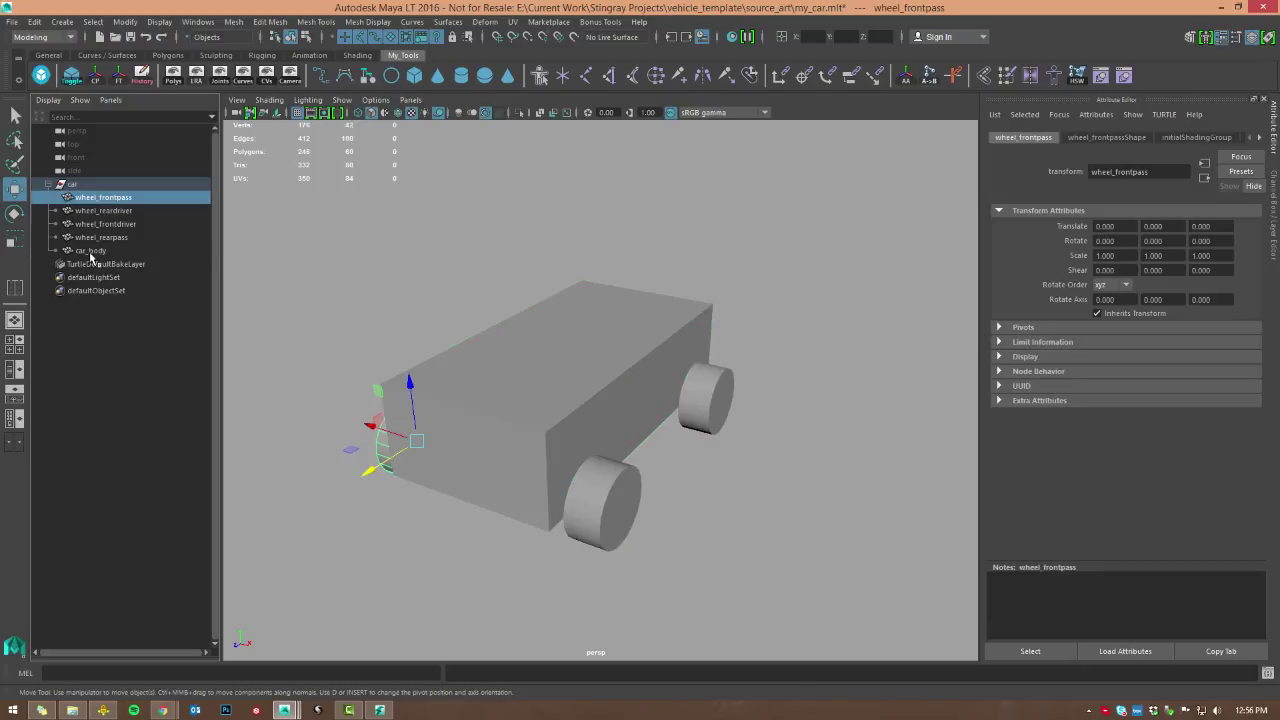
left_click(91, 251, "shift")
left_click(109, 200)
left_click(106, 250, "shift")
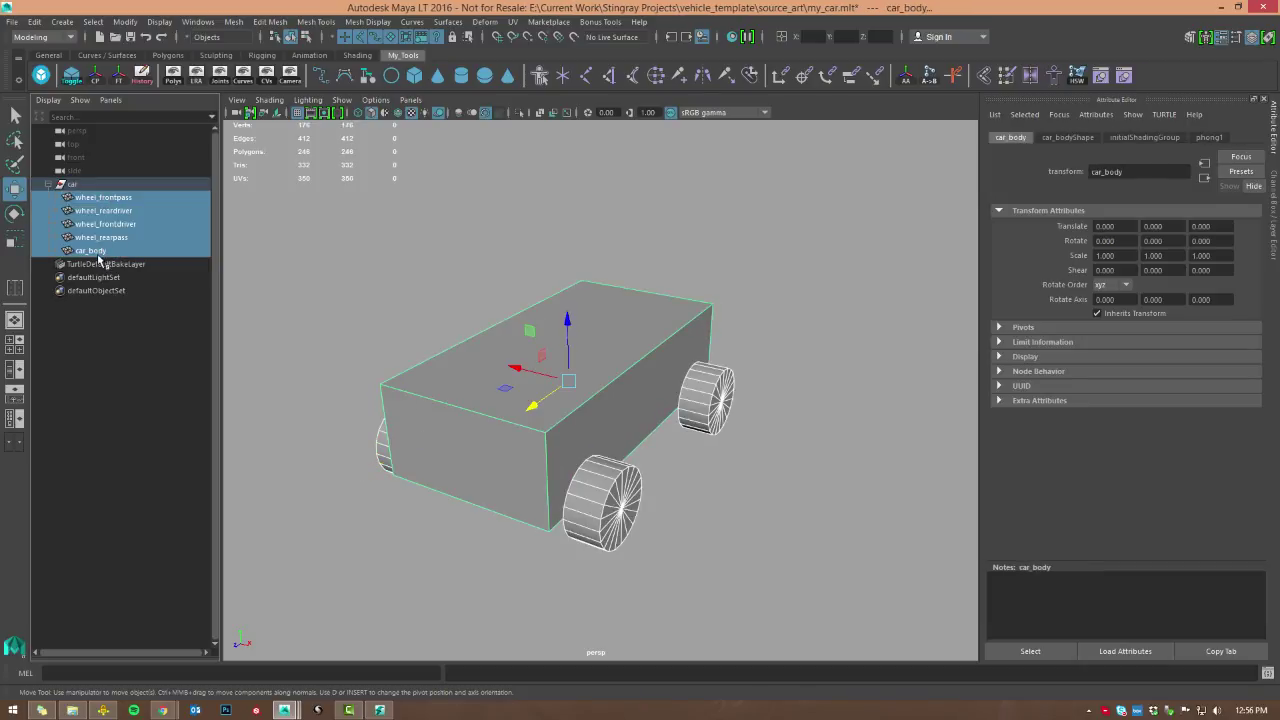
- Move the whole car group aside along X to about 466, clear of the origin
left_click(71, 185)
right_click_drag(508, 248, 360, 243, "alt")
left_click_drag(451, 308, 918, 367, "alt")
left_click_drag(722, 392, 720, 428, "alt")
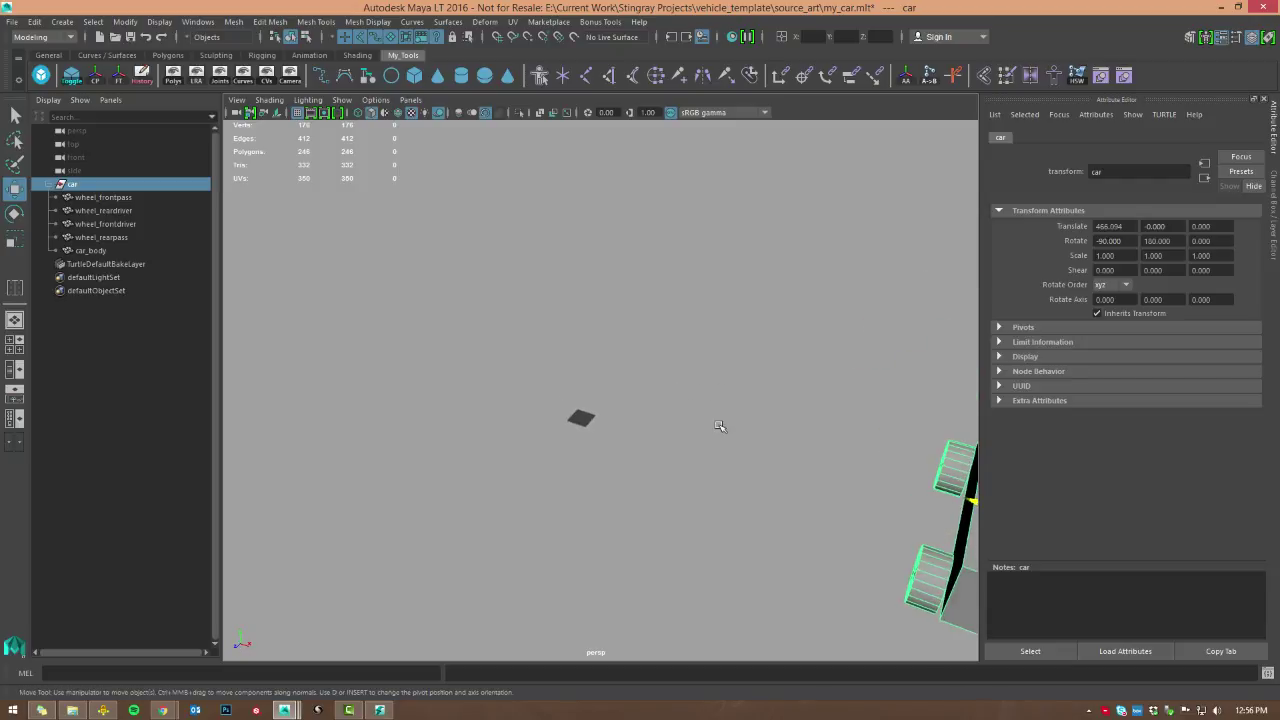
- Create a polygon cube at the origin as the basis for a new car body
left_click(588, 415)
right_click_drag(588, 415, 775, 459, "alt")
right_click_drag(503, 295, 608, 401, "alt")
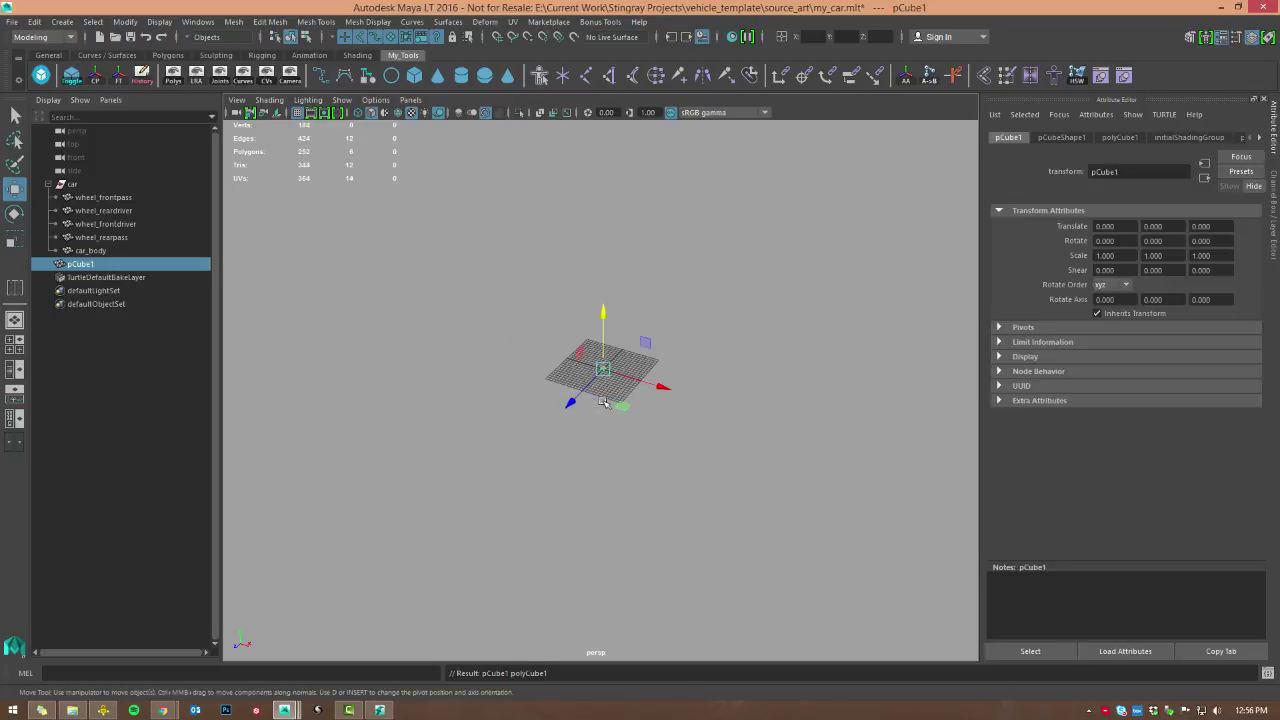
right_click_drag(503, 286, 834, 452, "alt")
right_click_drag(937, 338, 569, 300, "alt")
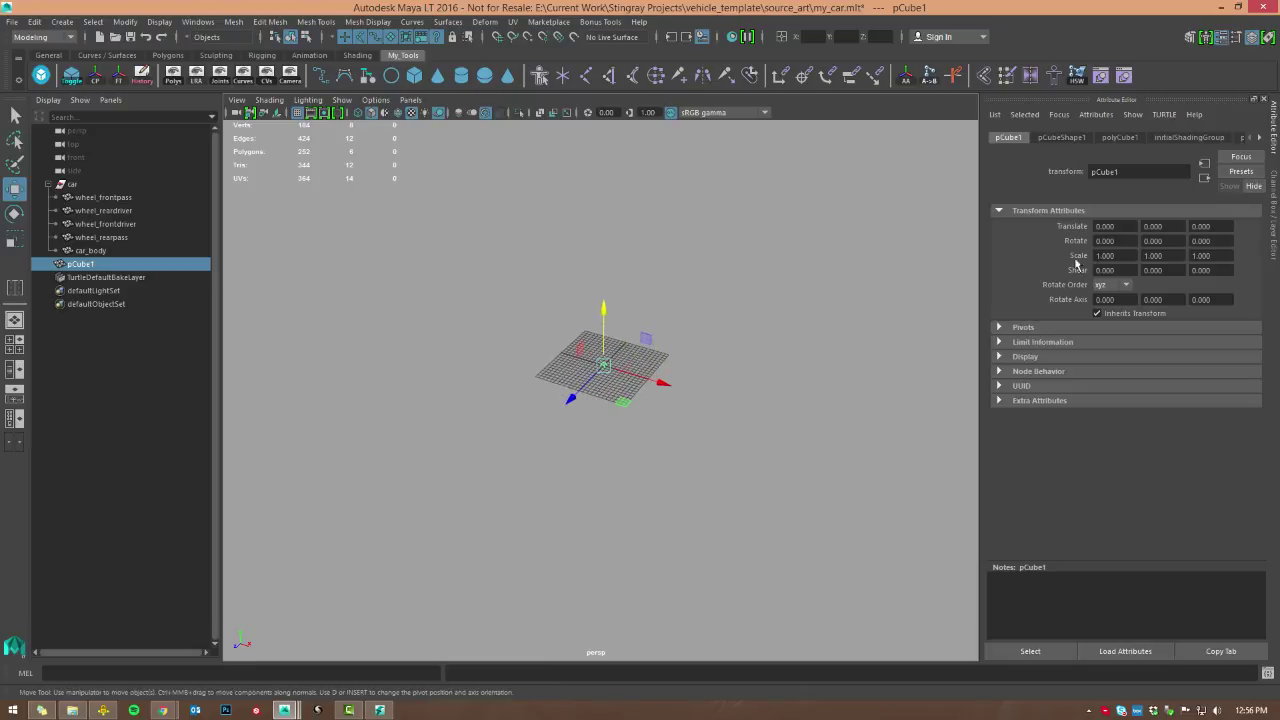
- Set the new cube's width to 100, height to 60 and depth to 200
left_click(1128, 137)
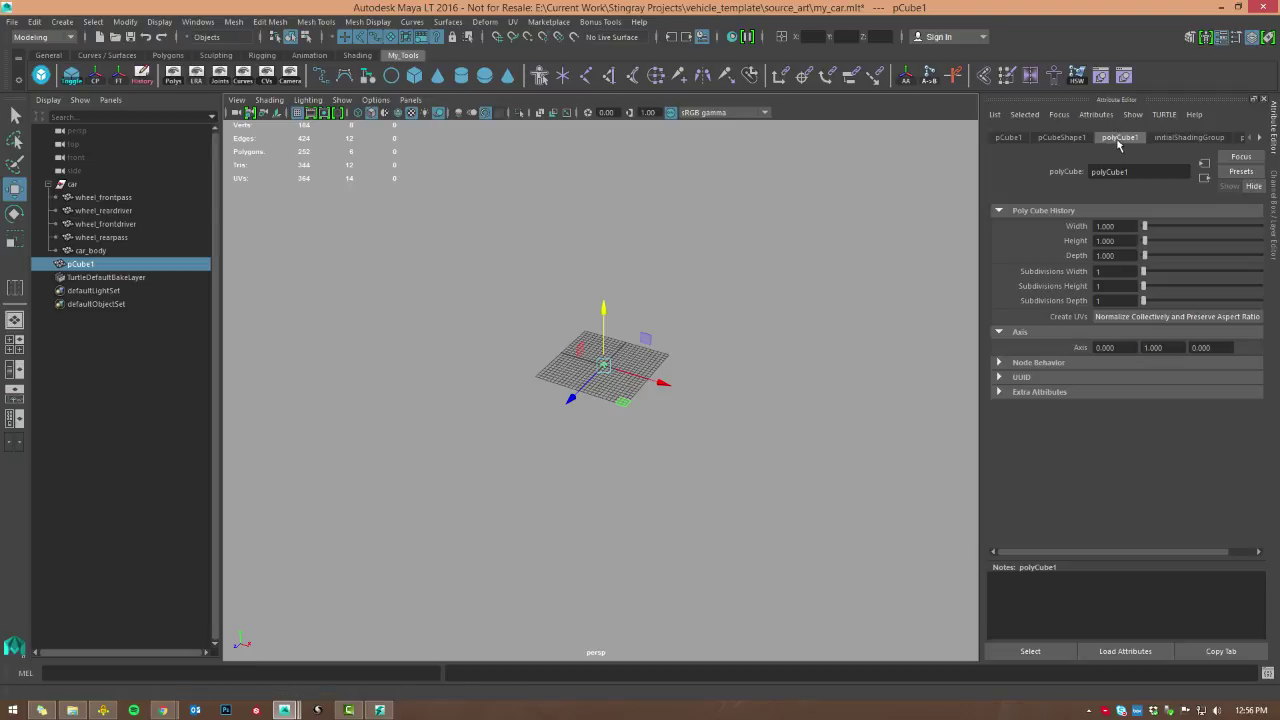
left_click_drag(1114, 226, 1019, 223)
type("100")
key("Return")
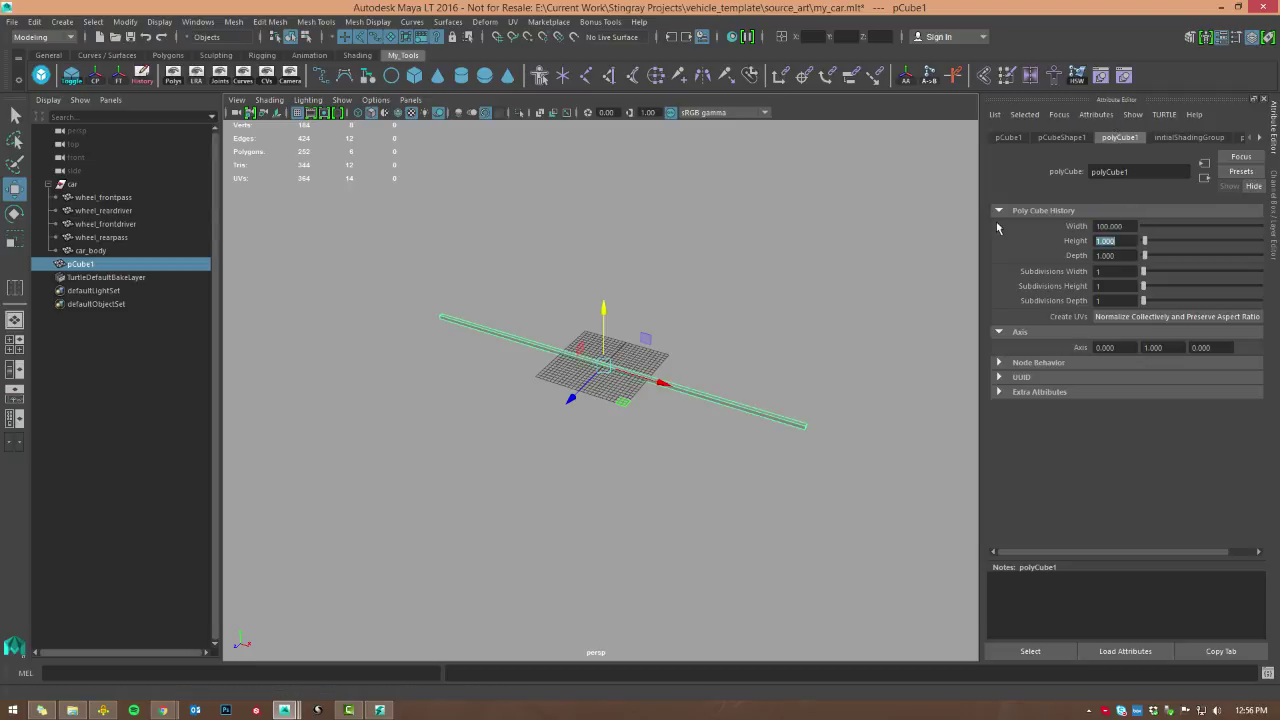
left_click_drag(719, 270, 611, 354, "alt")
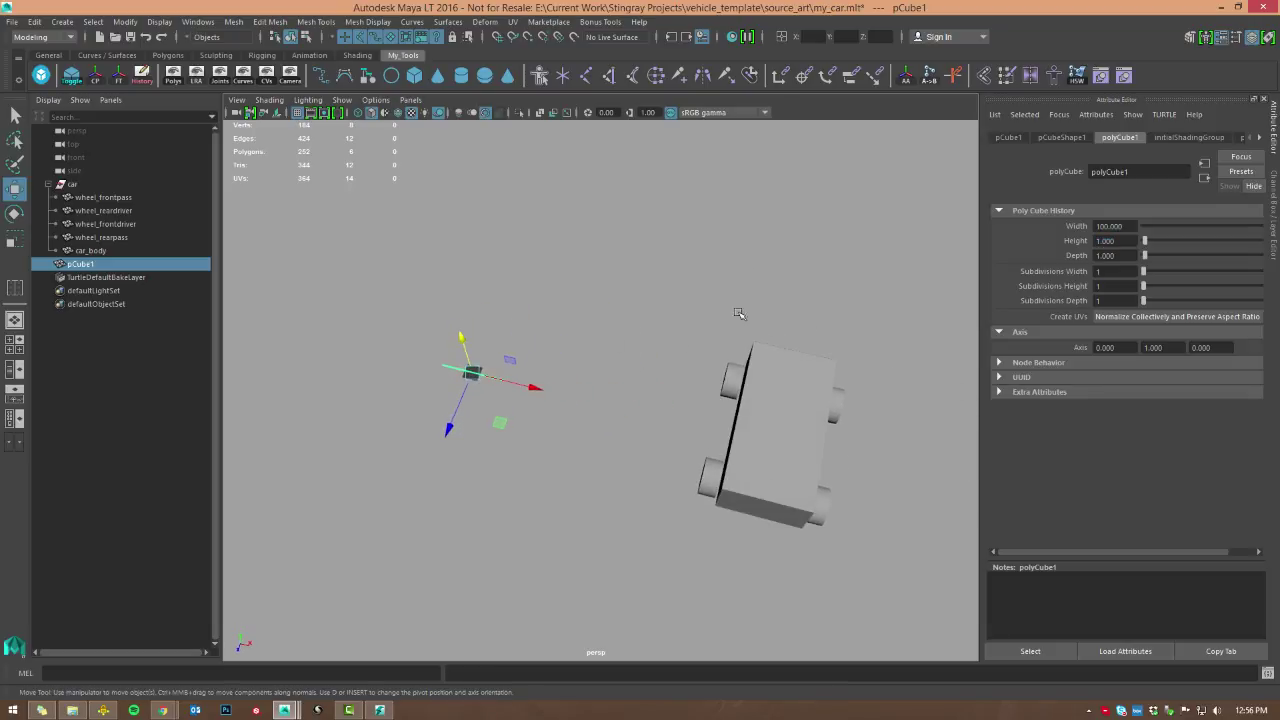
type("60")
key("Tab")
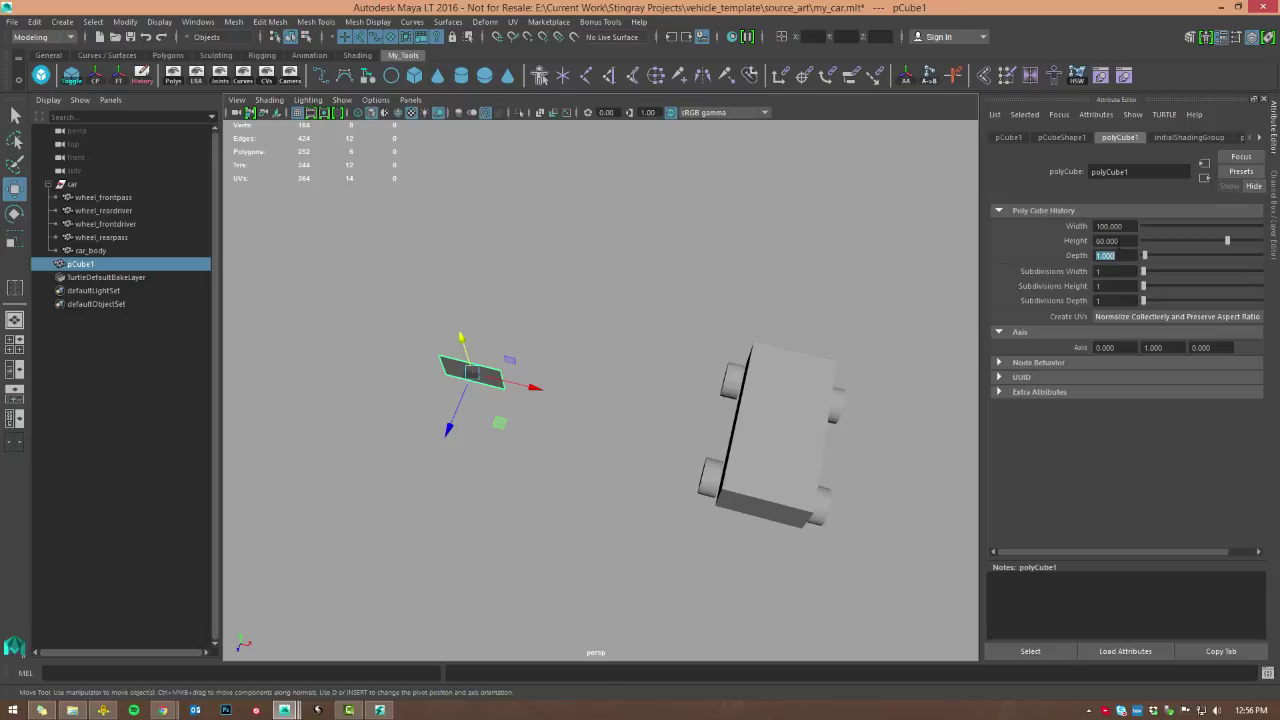
left_click(1119, 258)
left_click_drag(1123, 258, 1054, 256)
type("200")
key("Tab")
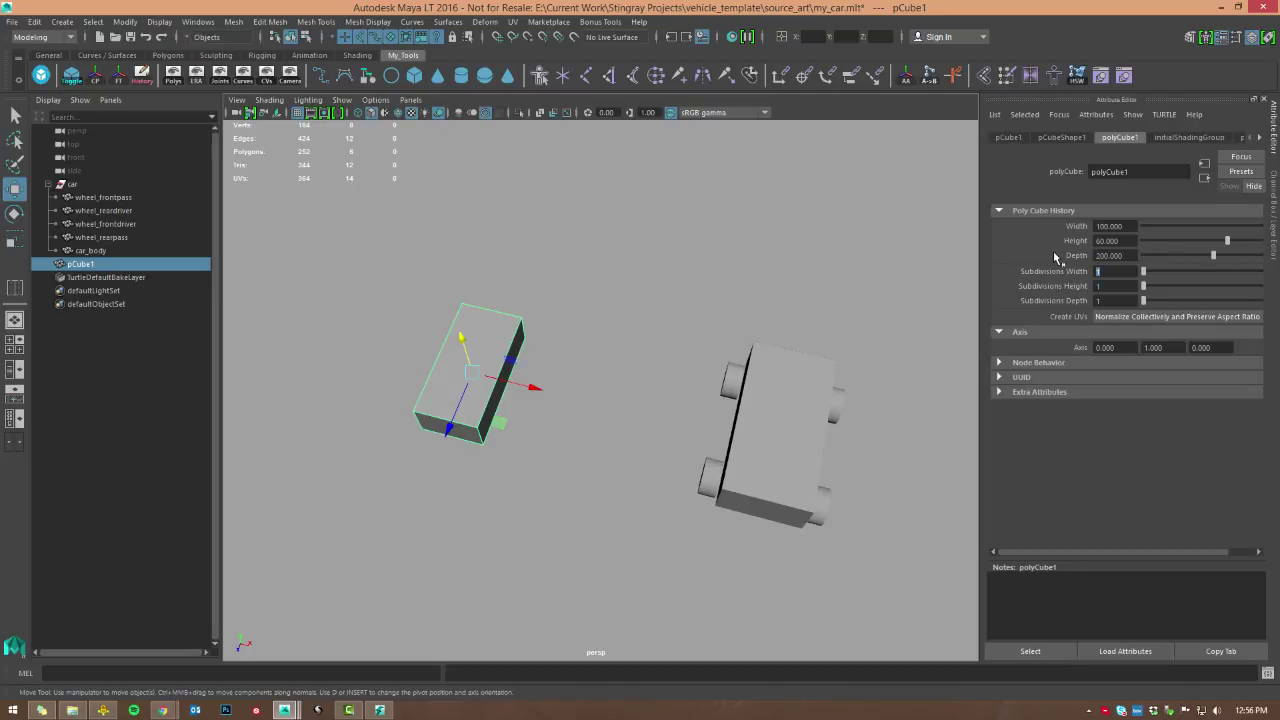
- Create a polygon cylinder and move it out beside the box to about 99.8 on X
left_click_drag(567, 386, 700, 386, "alt")
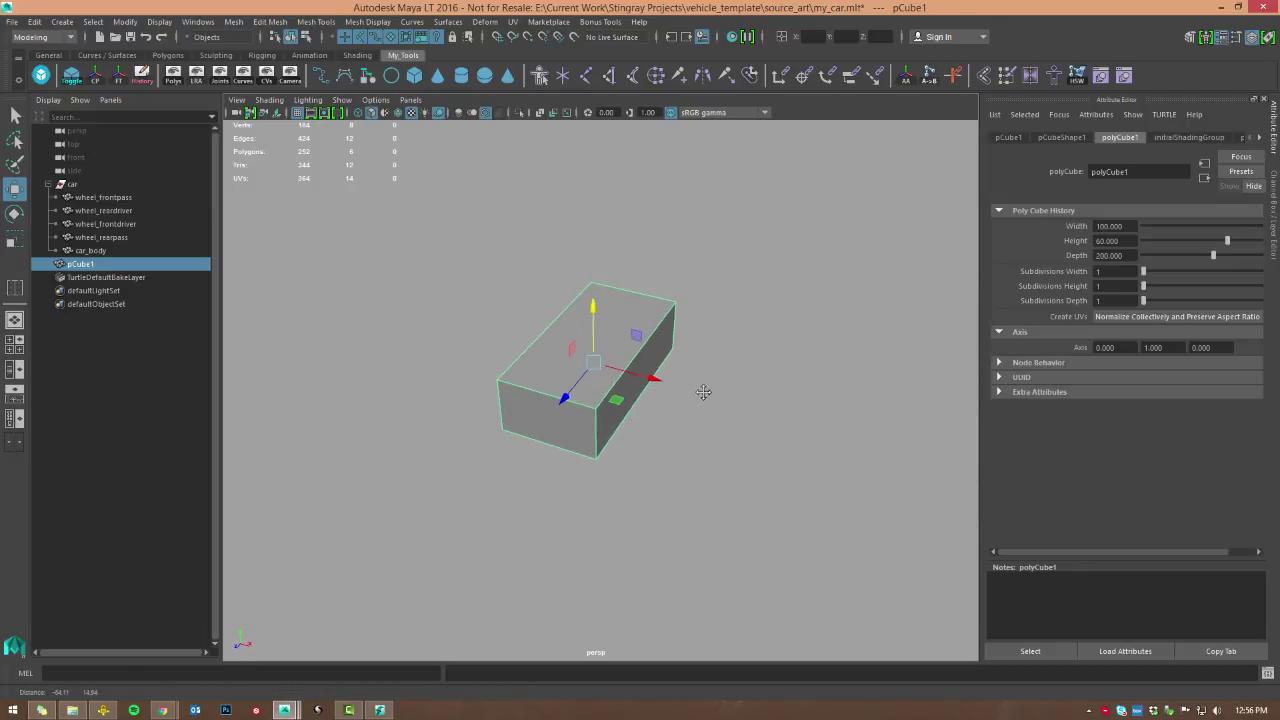
left_click(692, 358)
right_click(705, 369, "shift")
right_click_drag(704, 367, 635, 374, "shift")
left_click_drag(648, 380, 745, 400)
- Set the cylinder's radius to 25 and its height to 25
left_click(1130, 140)
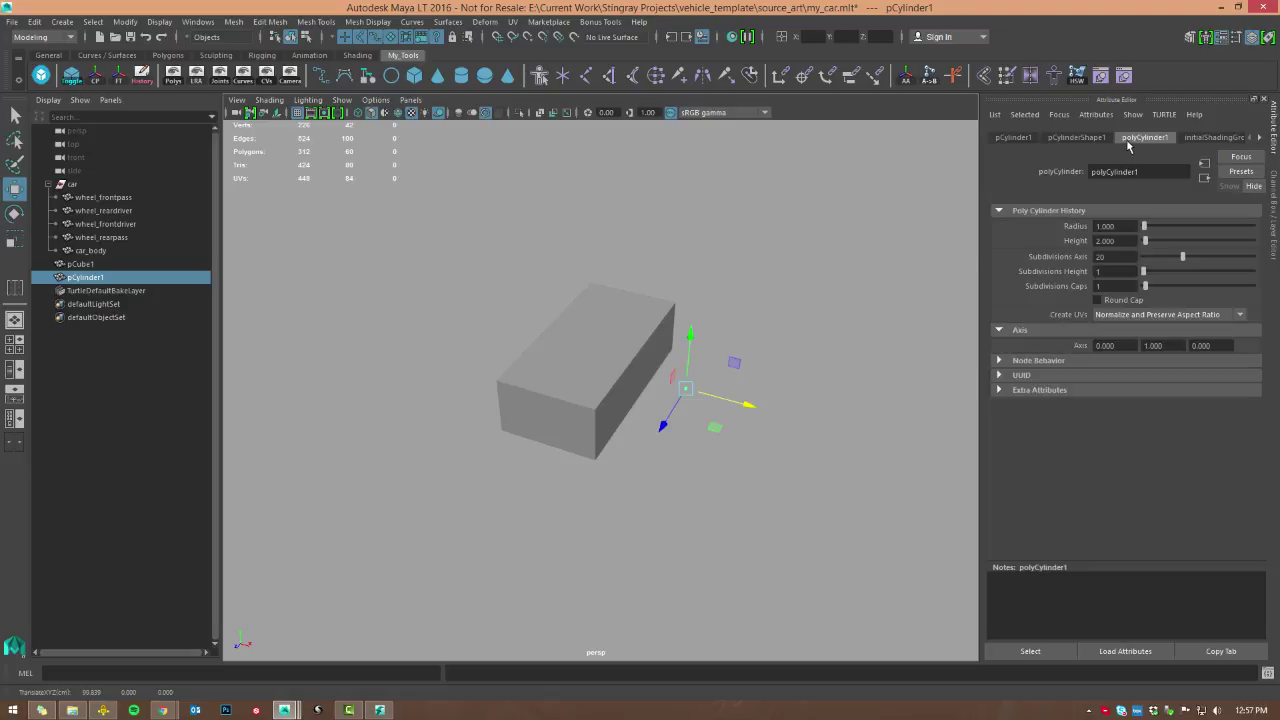
double_click(1116, 227)
type("25")
key("Tab")
type("25")
key("Return")
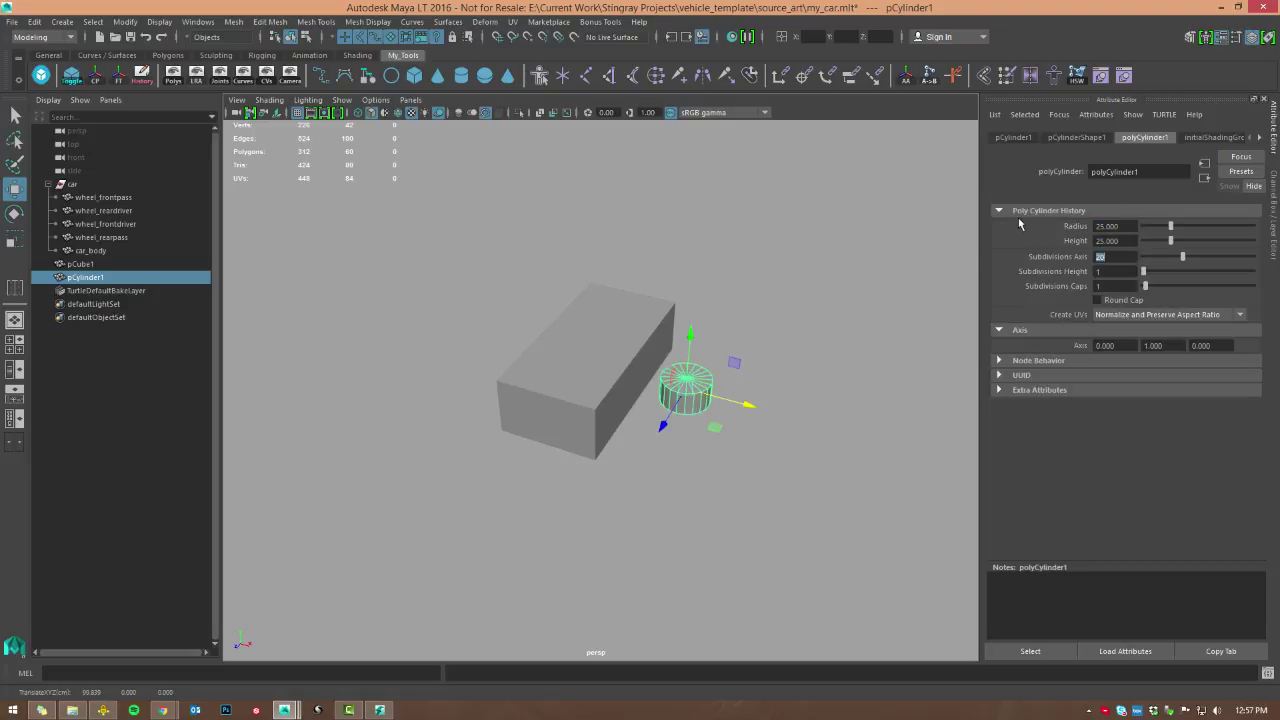
- Rotate the cylinder 90 degrees about Z so it stands upright like a wheel
middle_click_drag(778, 335, 728, 355, "alt")
key("e")
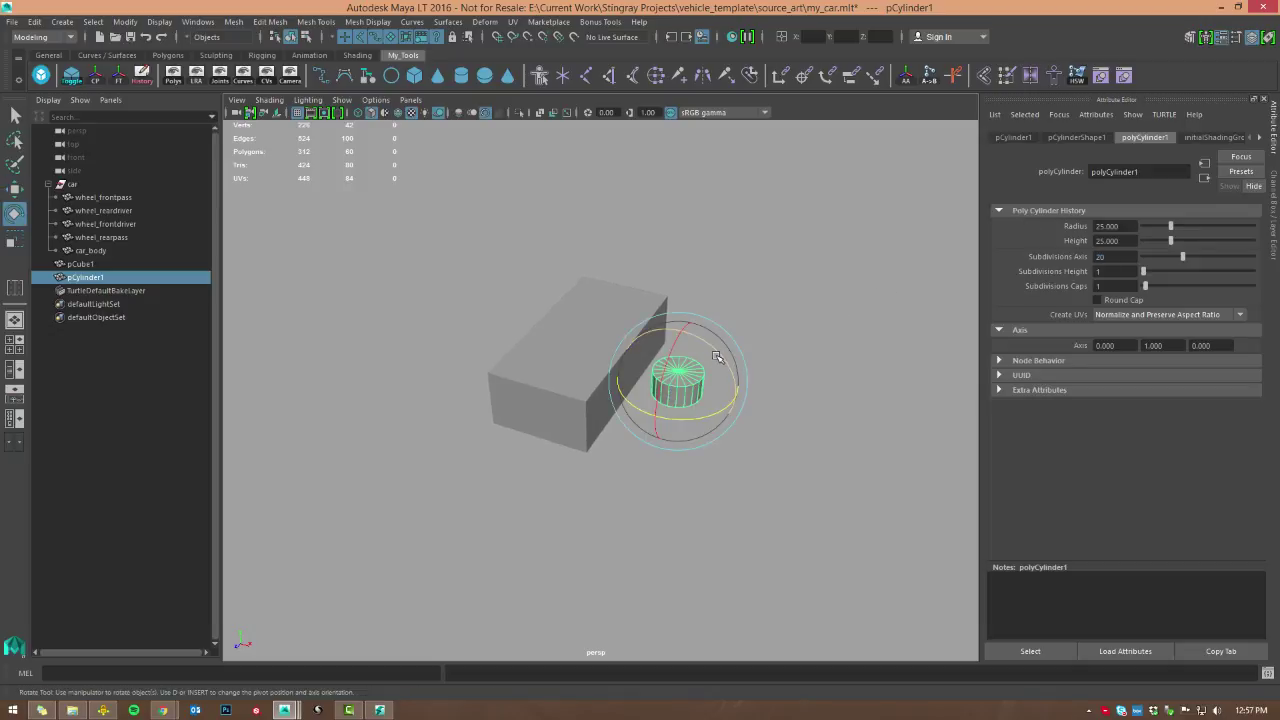
left_click(1014, 137)
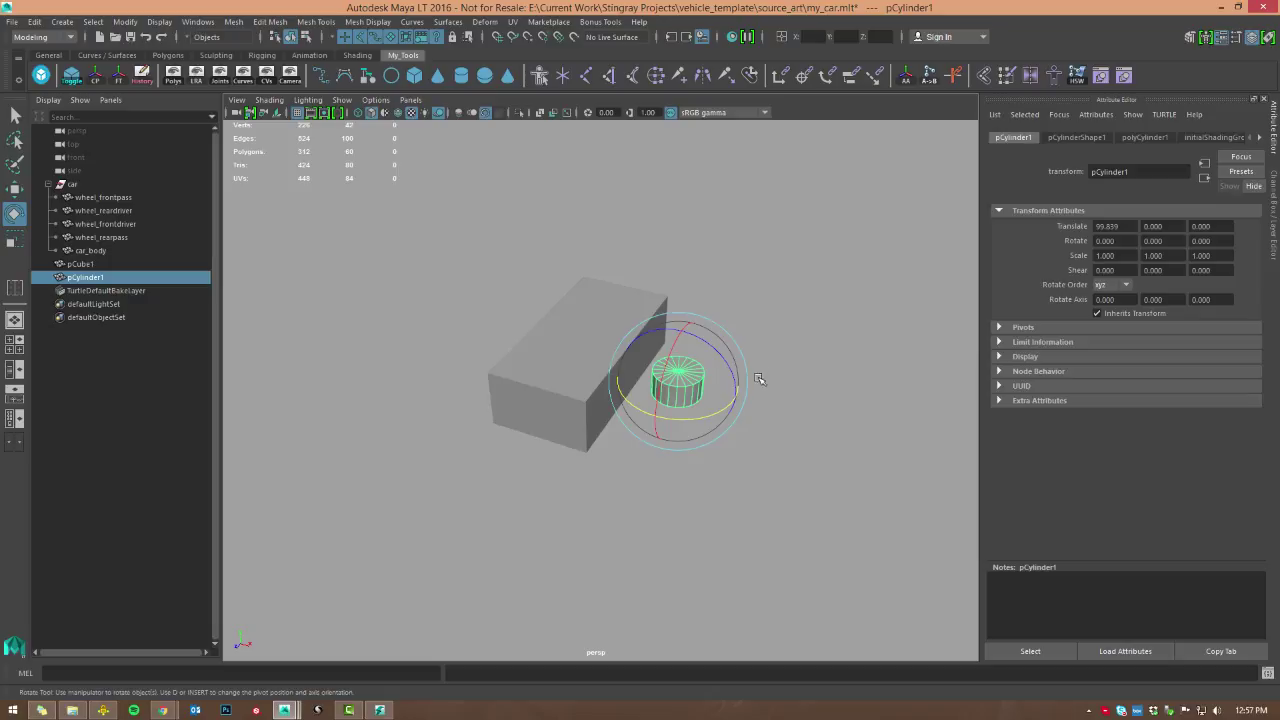
left_click_drag(720, 357, 633, 334)
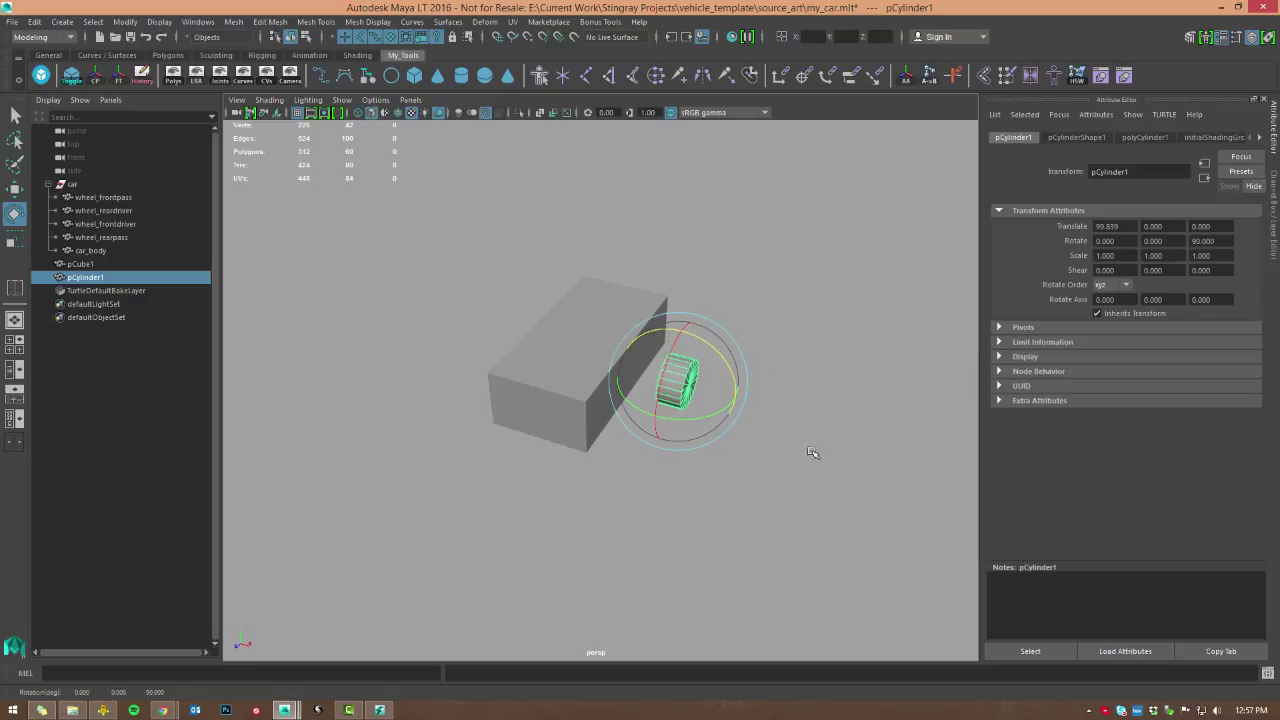
- Freeze the transformations of the rotated wheel cylinder
key("w")
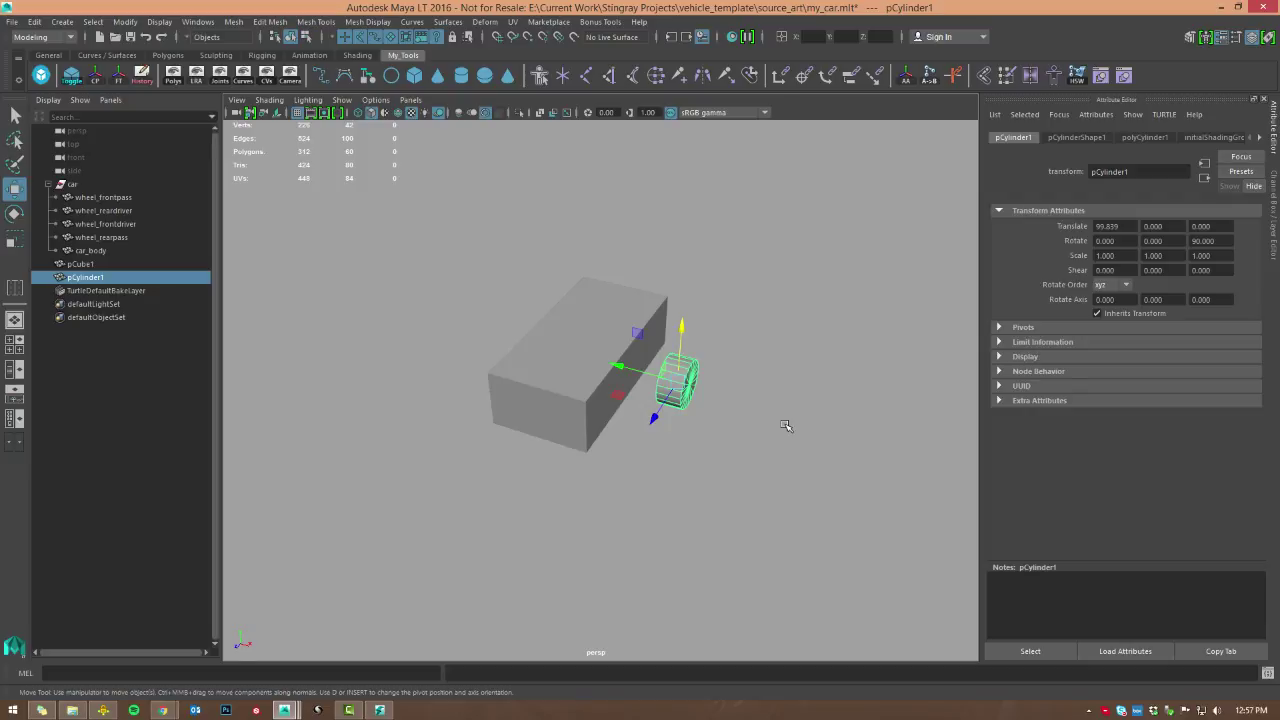
left_click(125, 21)
left_click(150, 81)
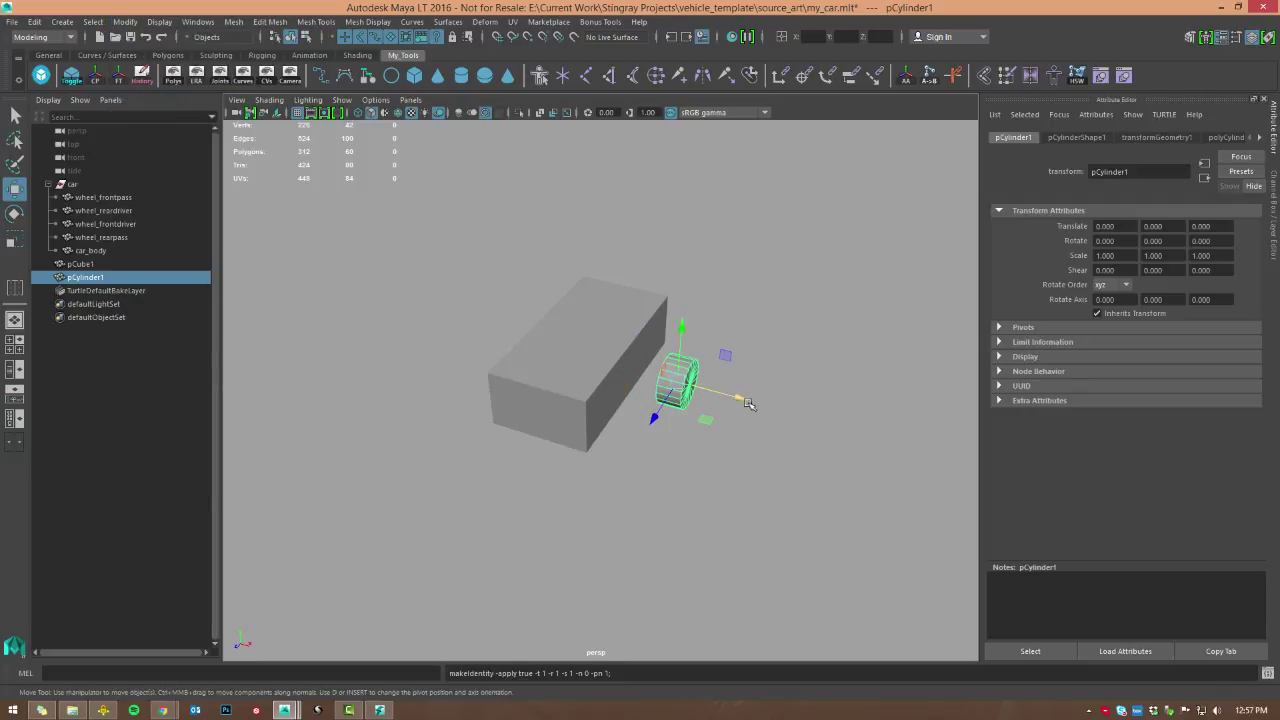
- Position the wheel against the box's side near one end and place a duplicate on the opposite side at about X -163
left_click(601, 322)
middle_click_drag(694, 233, 719, 242, "alt")
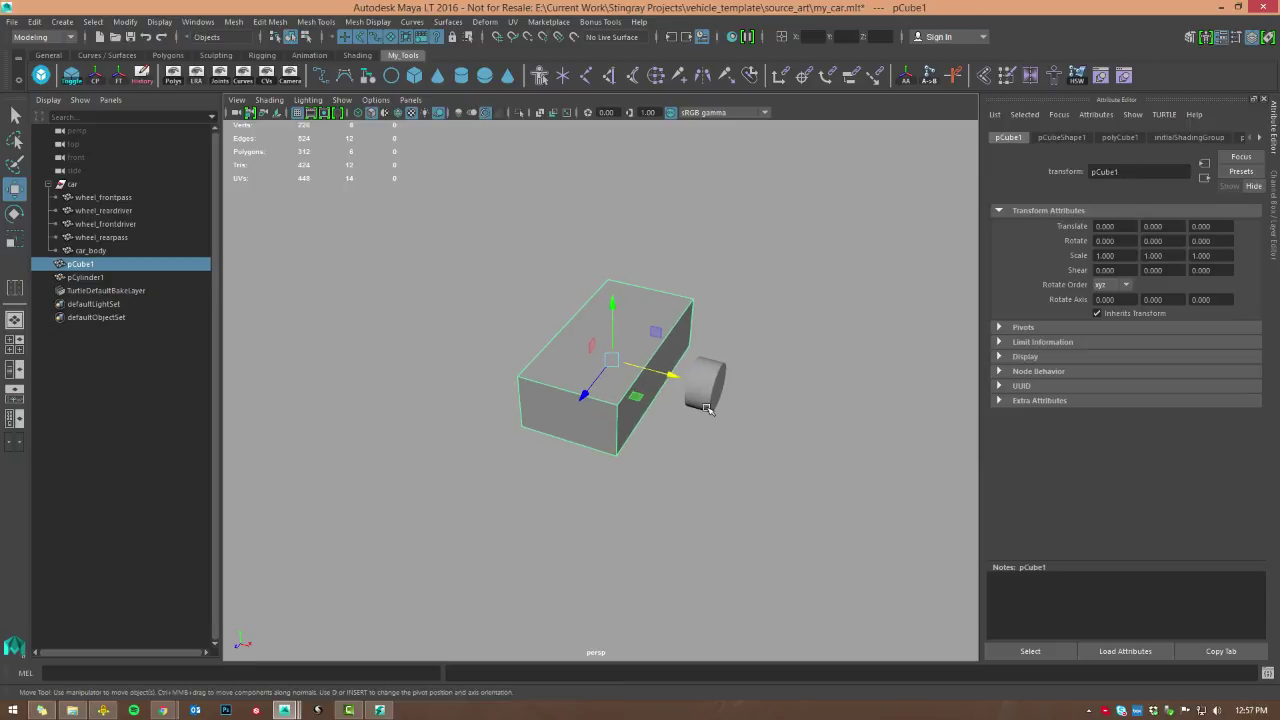
left_click(707, 408)
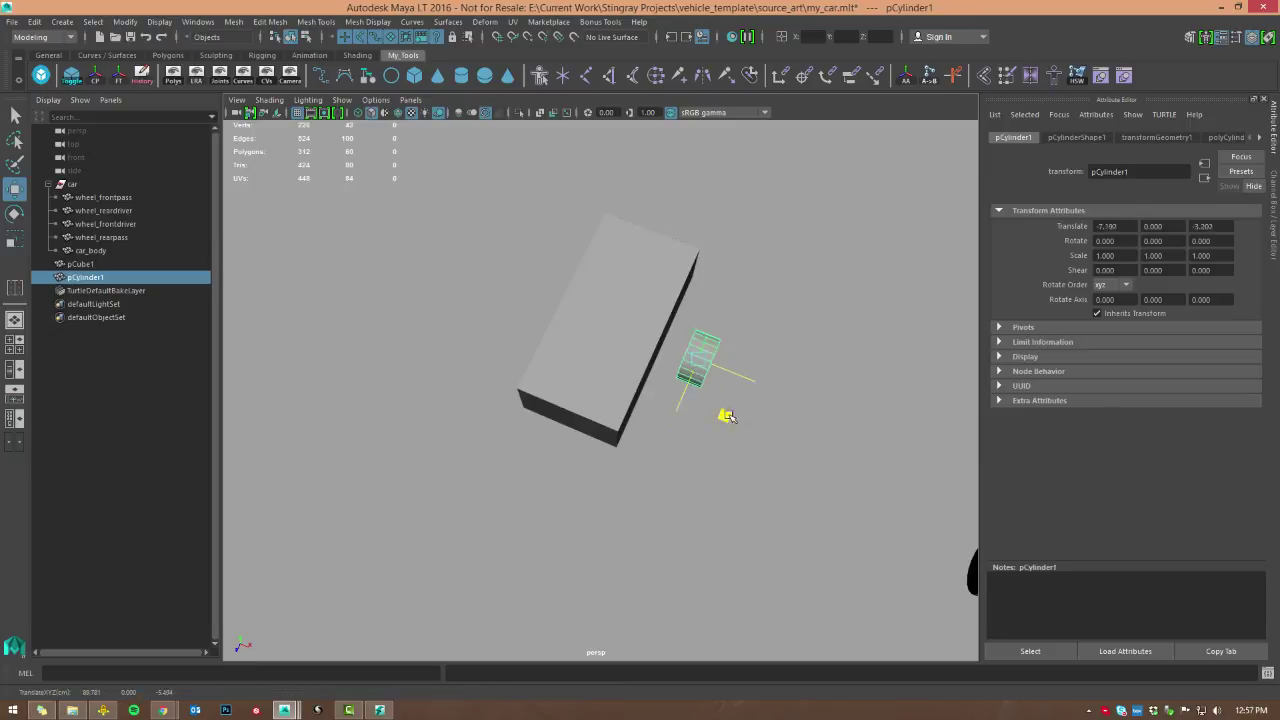
left_click_drag(728, 416, 523, 317)
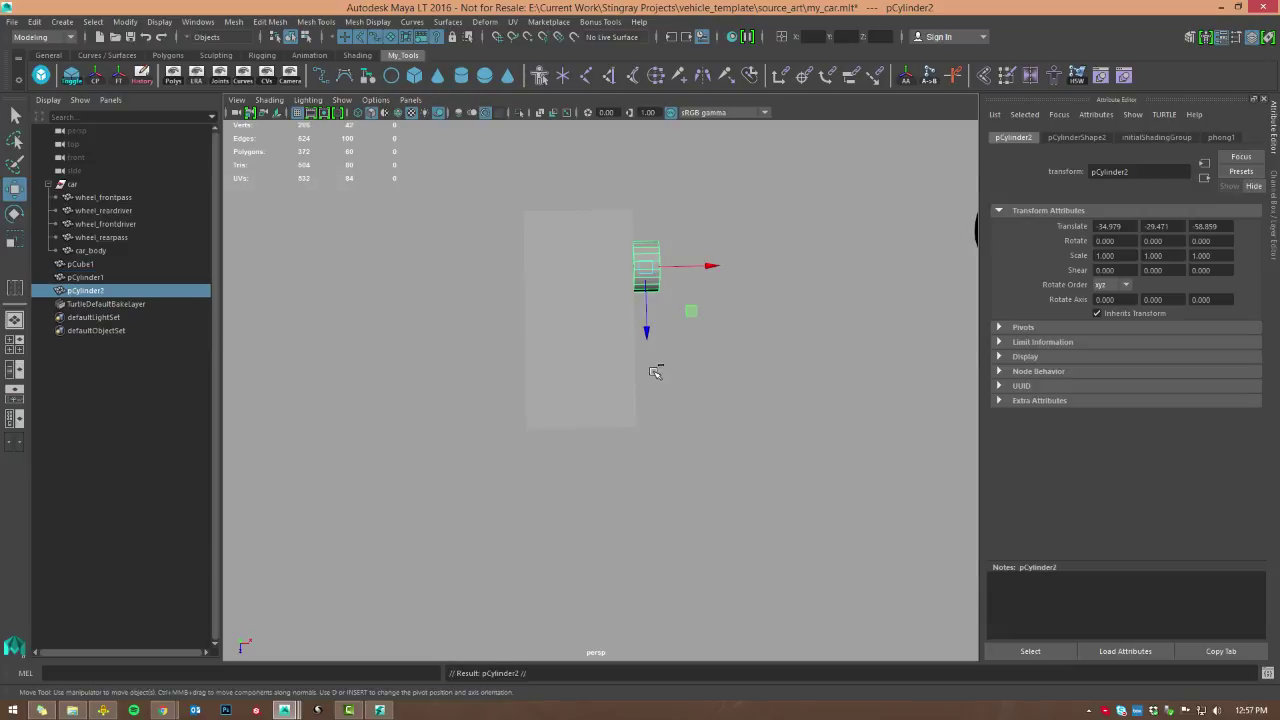
middle_click_drag(714, 343, 704, 395, "alt")
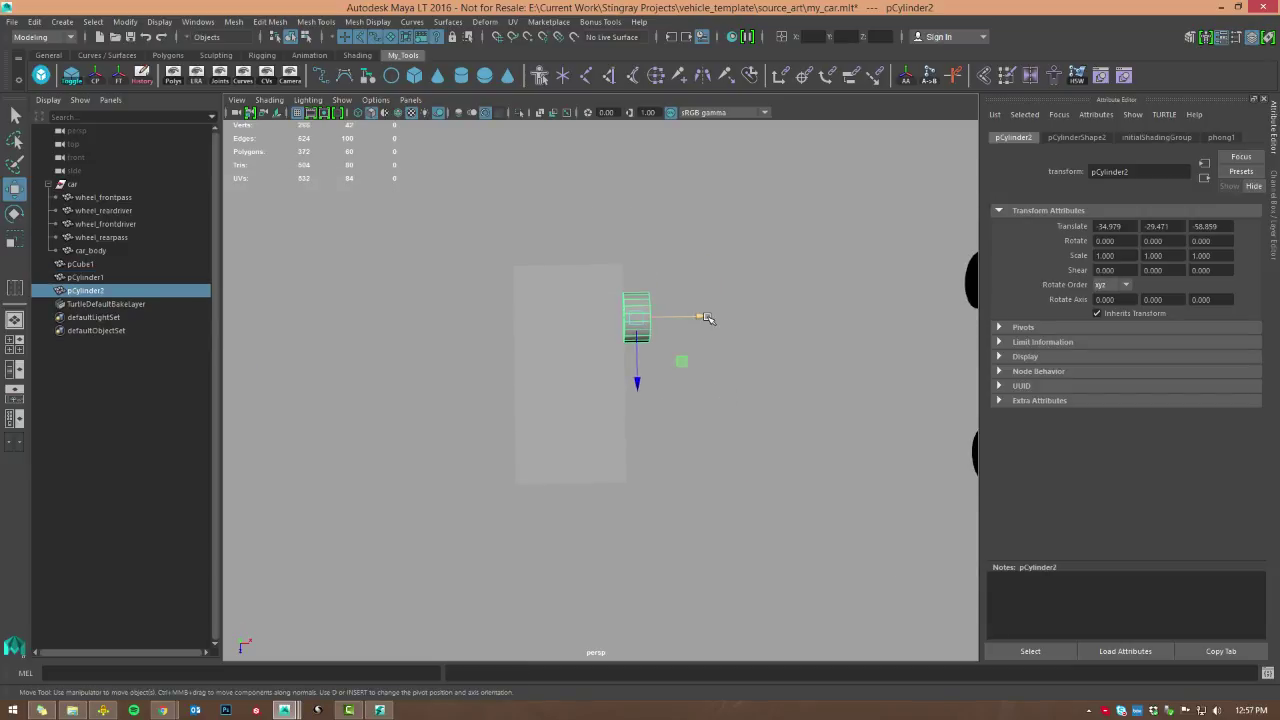
left_click_drag(706, 318, 758, 318)
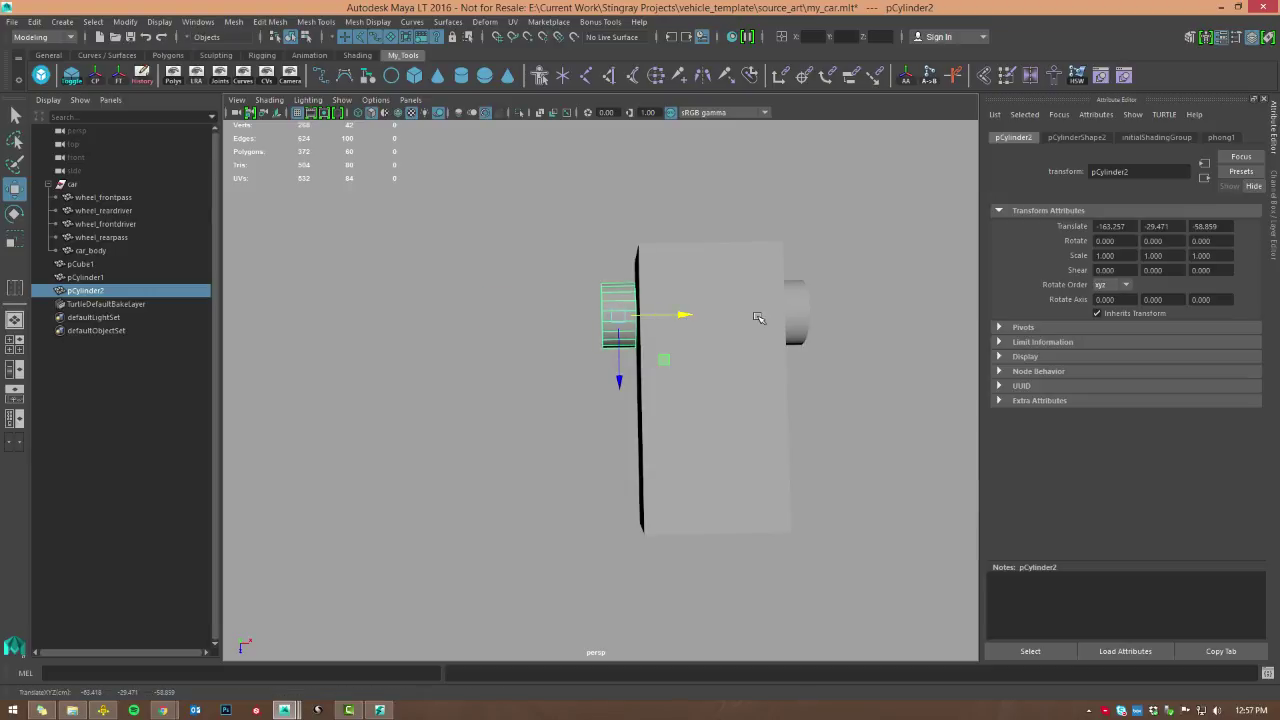
- Duplicate both wheels together and move the copies along Z to the other end of the box, at about Z 68
left_click(804, 309, "shift")
middle_click_drag(754, 387, 700, 371, "alt")
key("ctrl+d")
left_click_drag(737, 361, 739, 528)
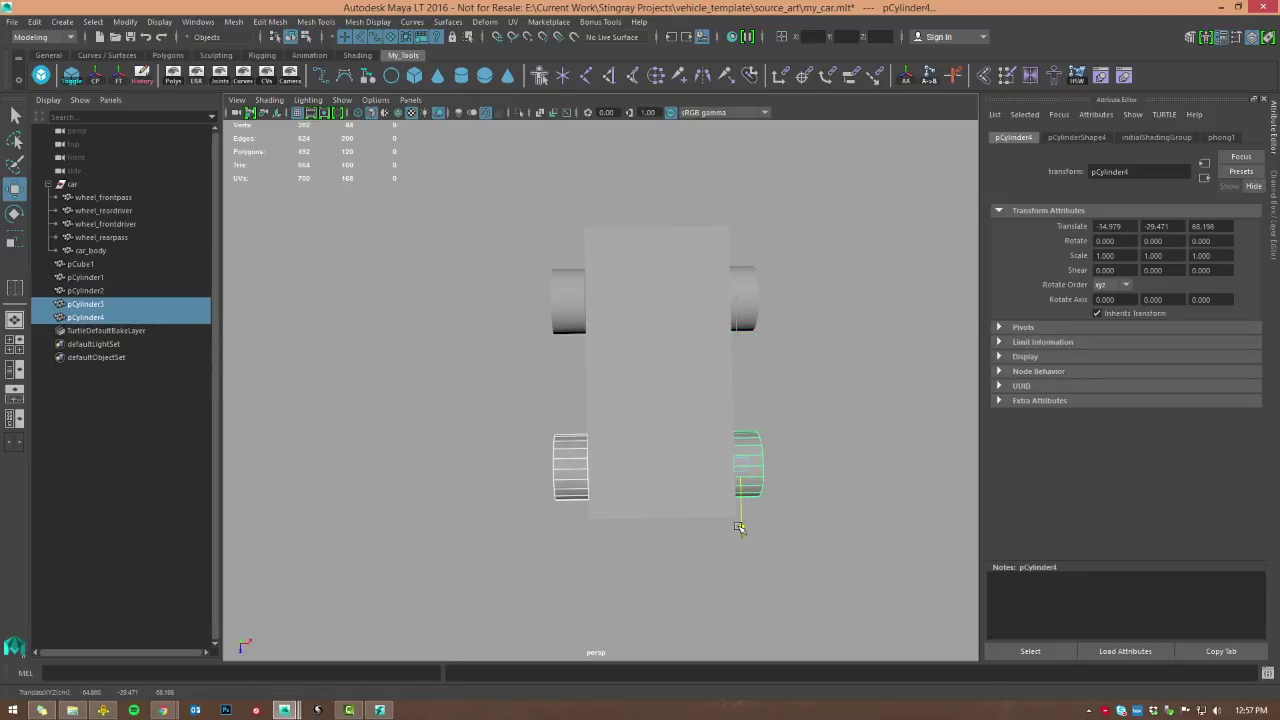
left_click(829, 405)
left_click_drag(829, 405, 721, 375, "alt")
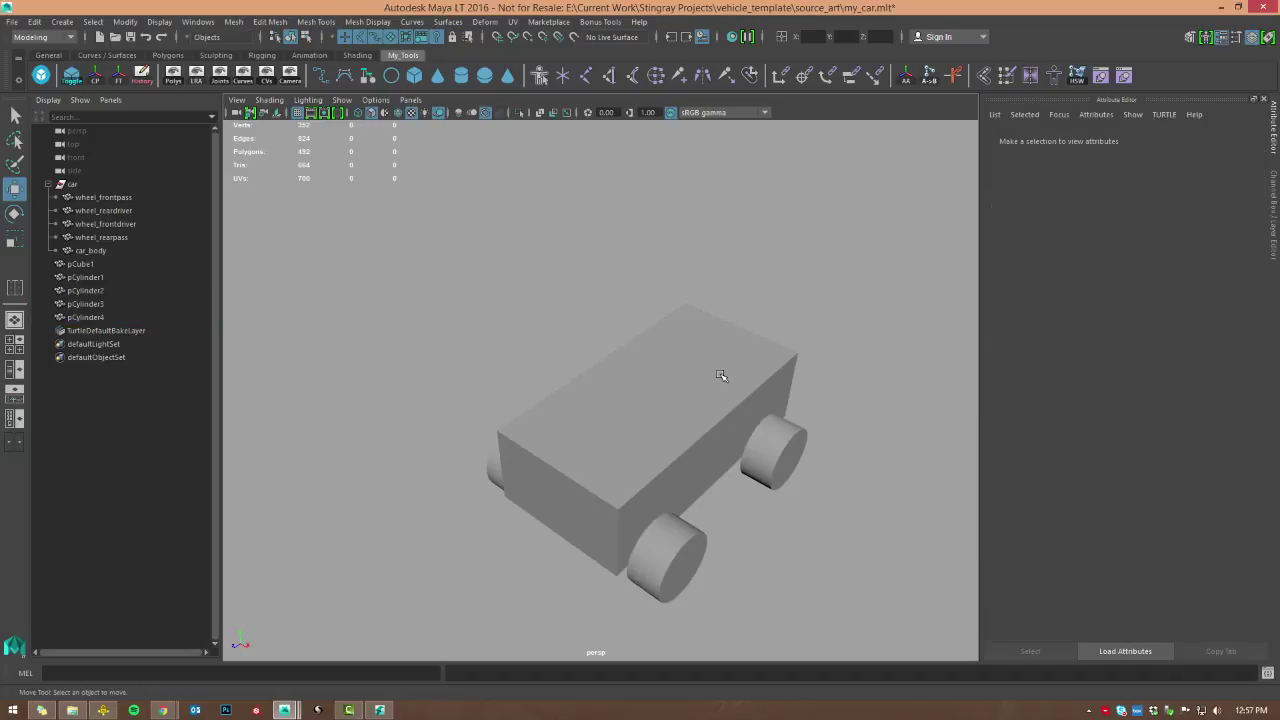
- Rename the new box car_body and the front driver-side wheel wheel_frontdriver
left_click(721, 375)
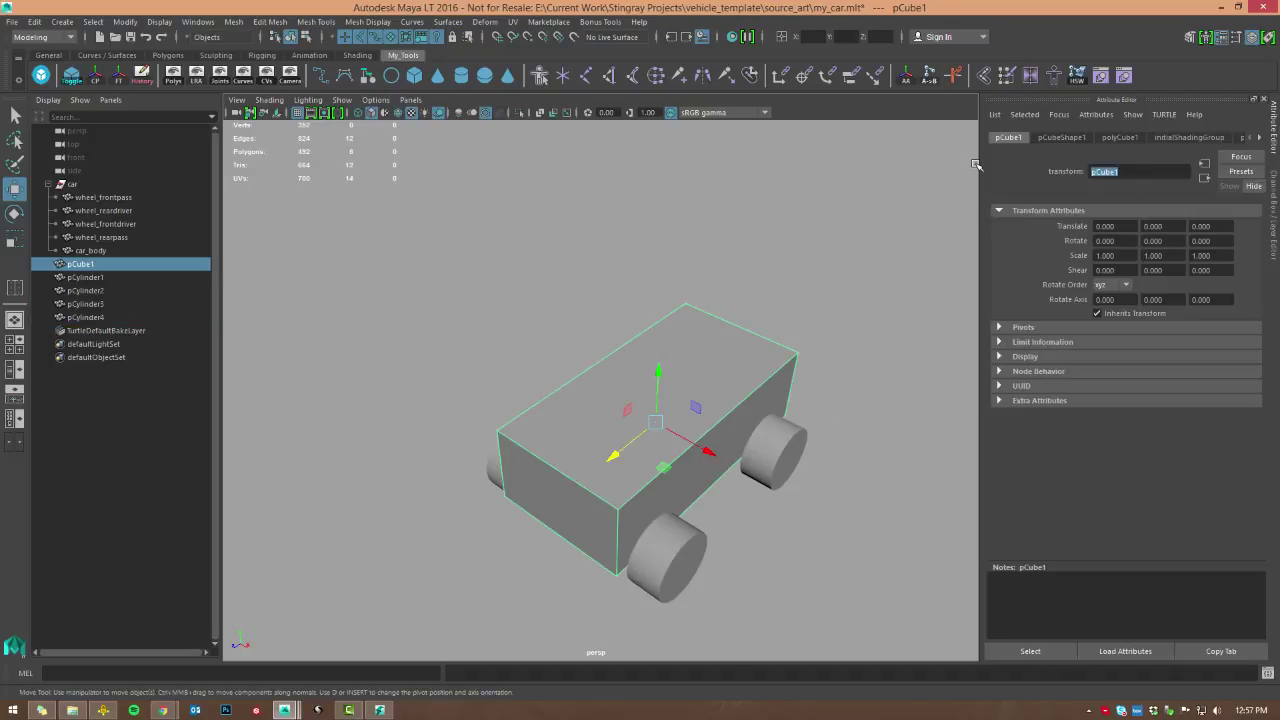
type("car")
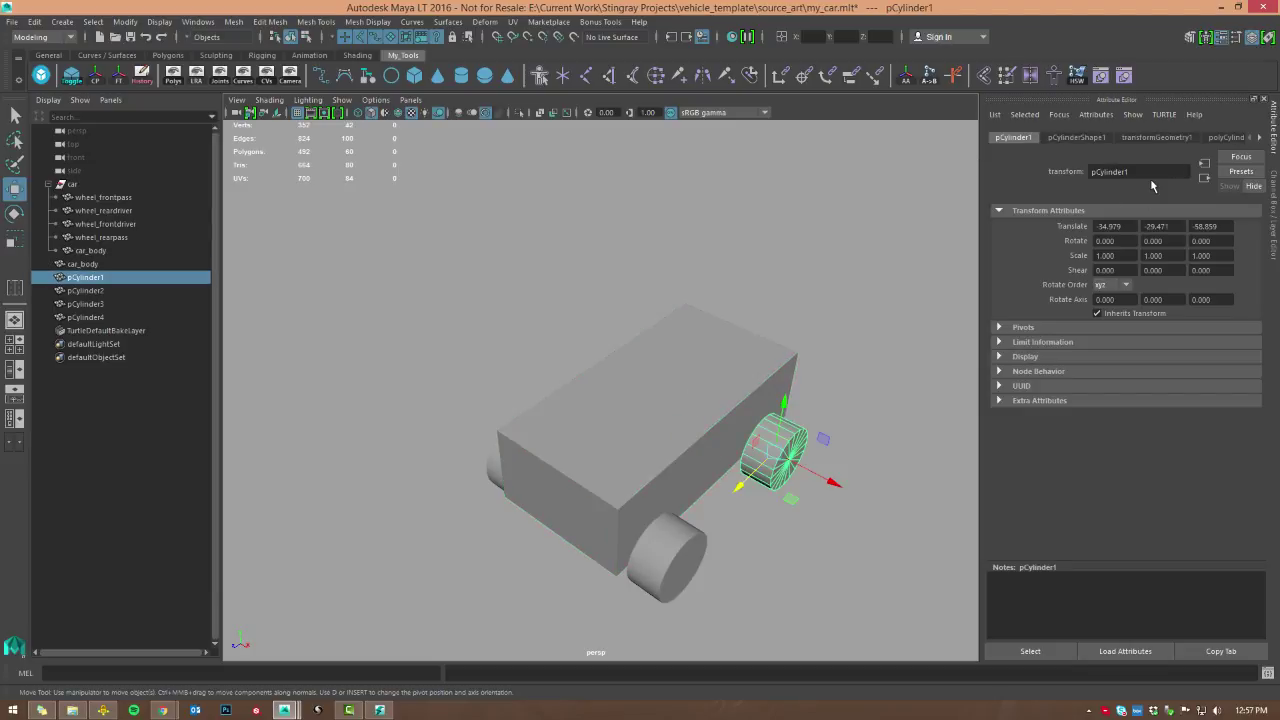
left_click(700, 545)
left_click_drag(1133, 172, 1068, 171)
type("wheel_frontdriver")
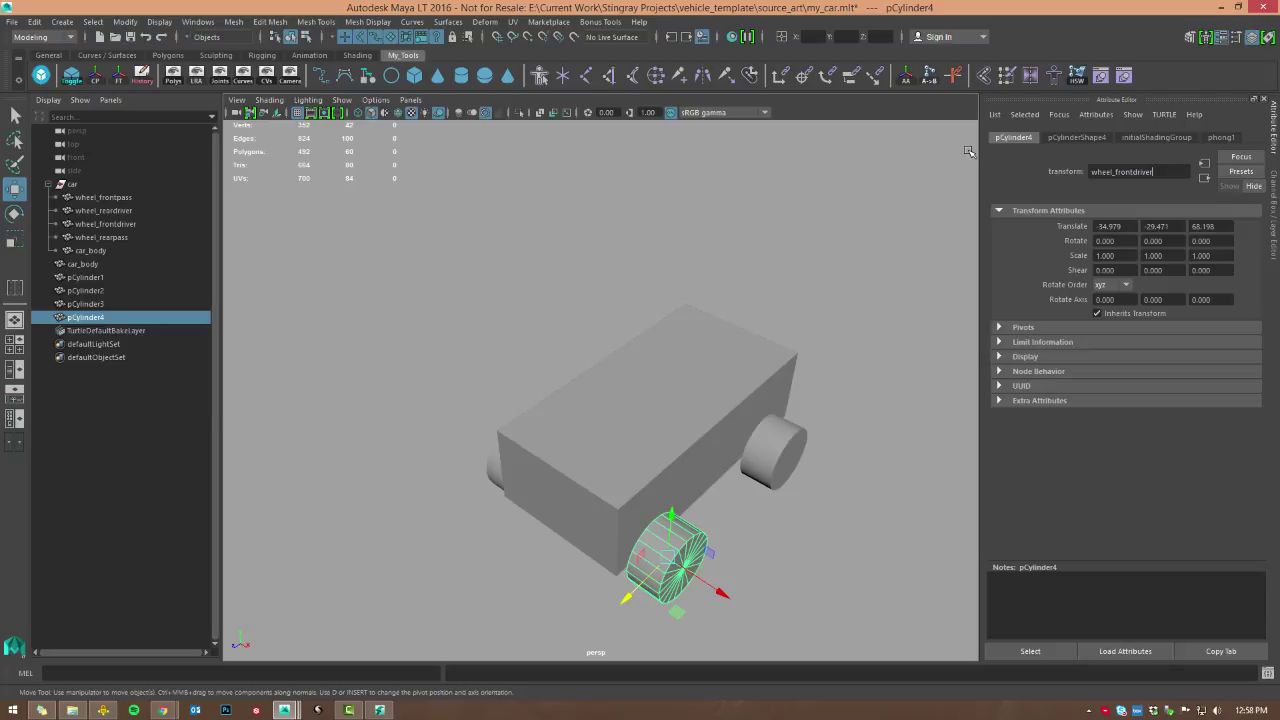
key("Return")
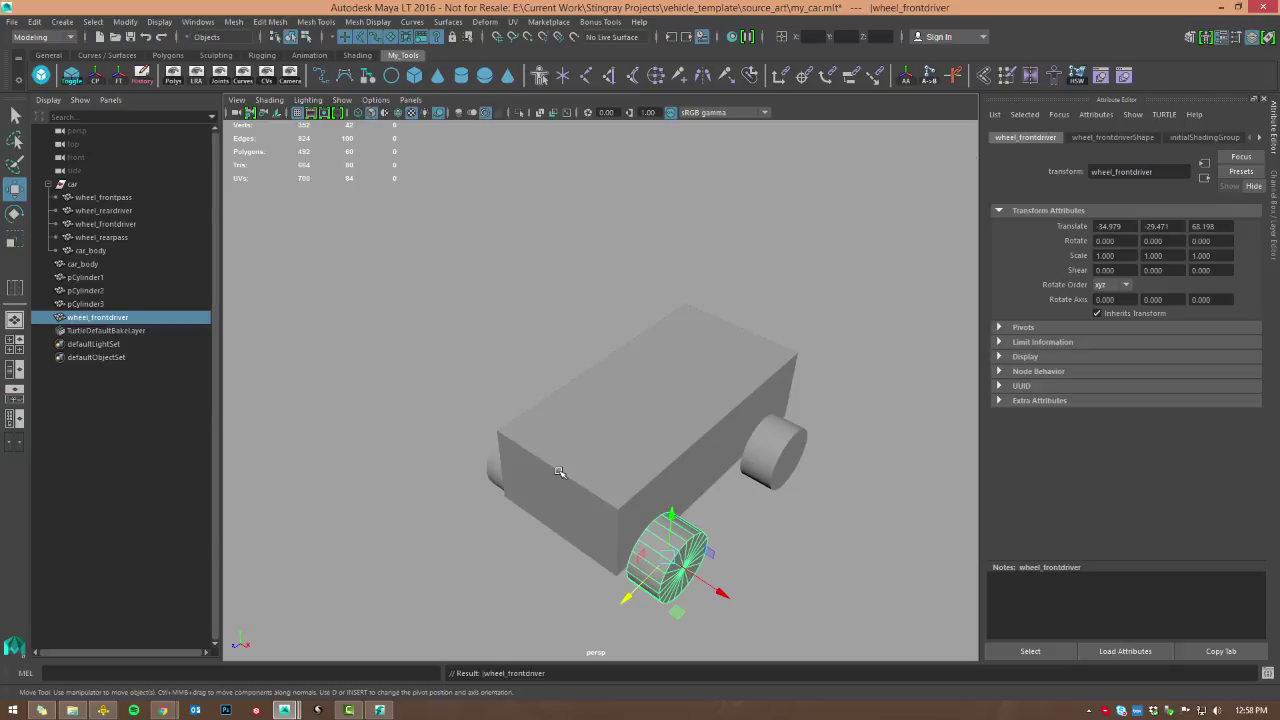
- Switch to Stingray and preview the 4wheel taxi unit from the content/models/4wheel folder
key("alt+Tab")
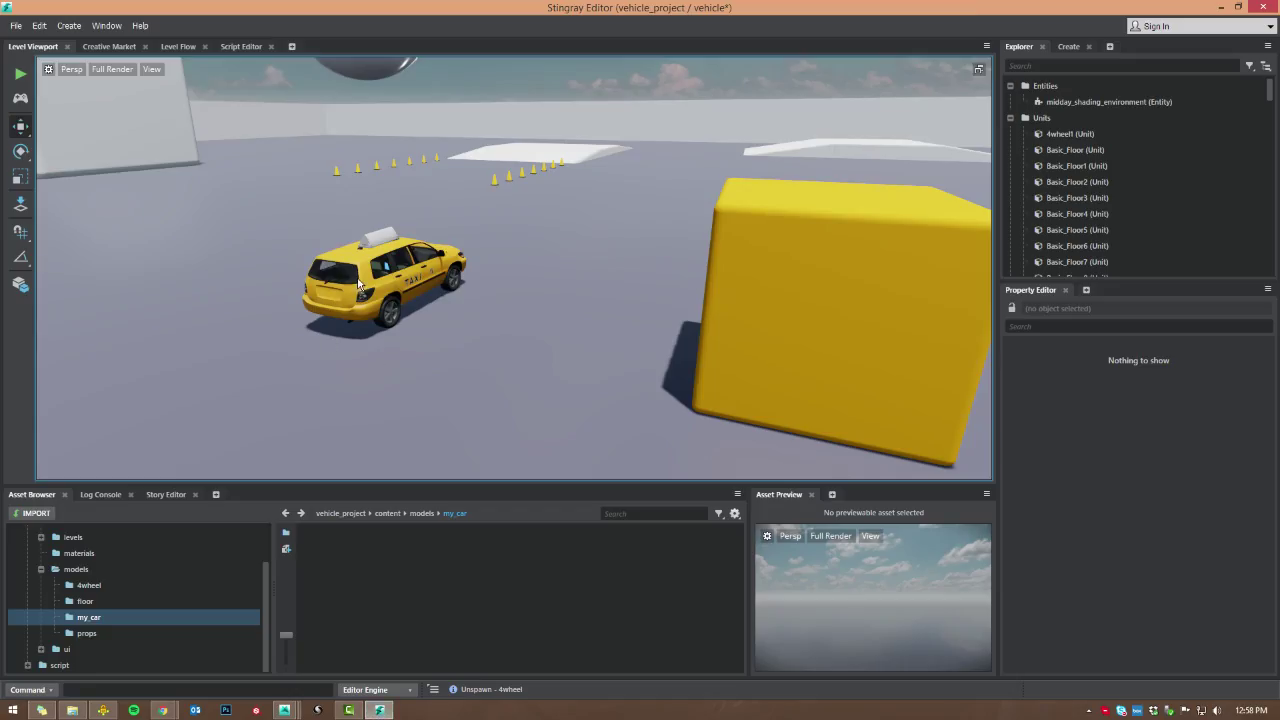
left_click(89, 585)
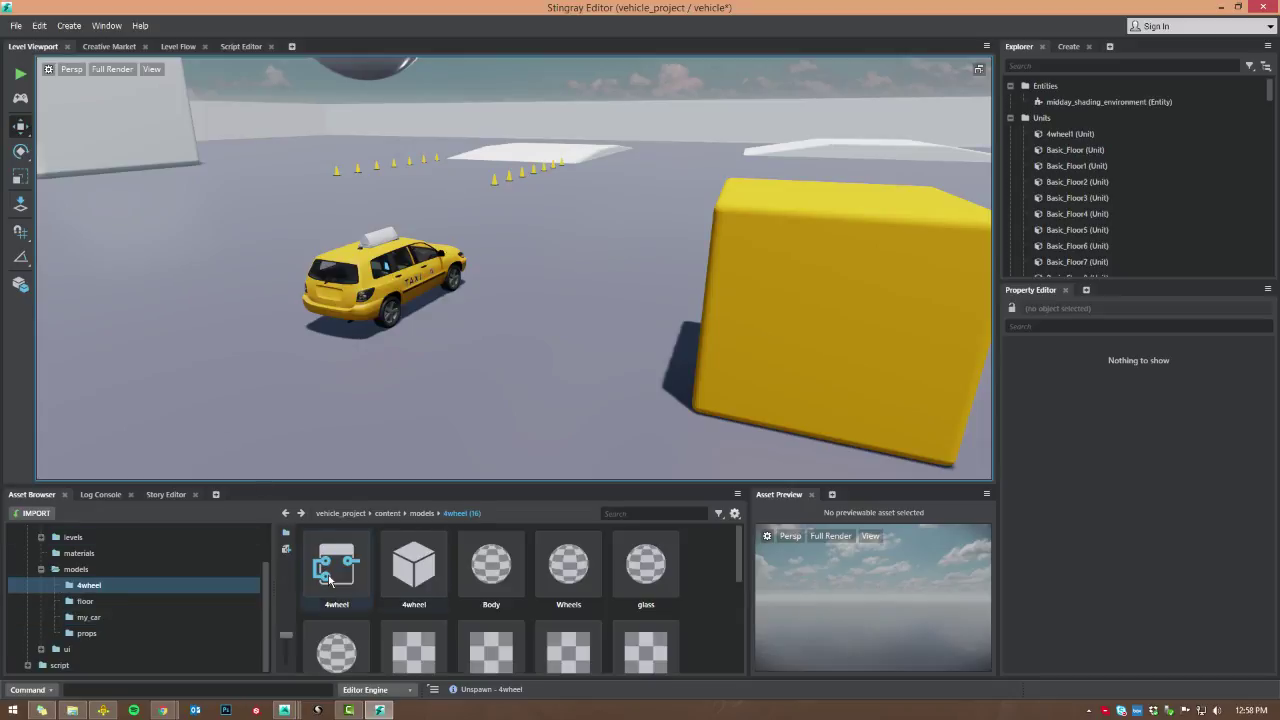
left_click(408, 572)
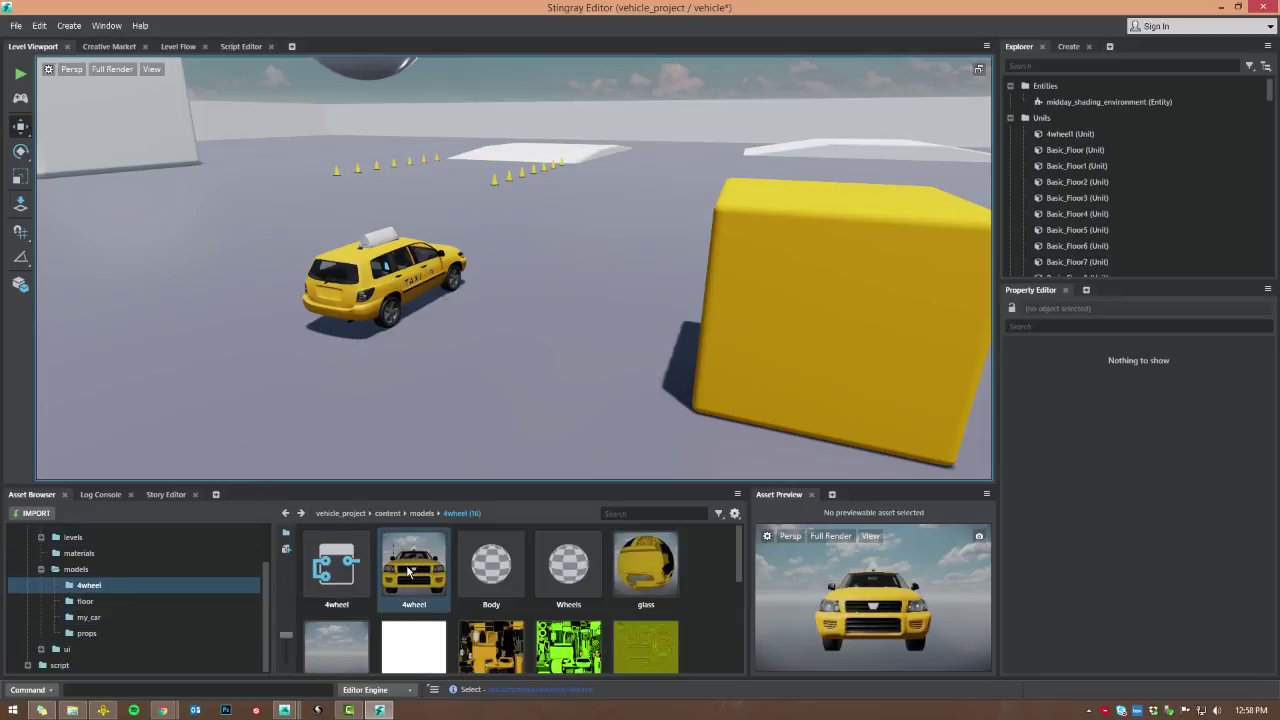
- Open the 4wheel taxi unit for editing and examine the node and shape mesh names in vehicle_actor's physics properties
double_click(408, 572)
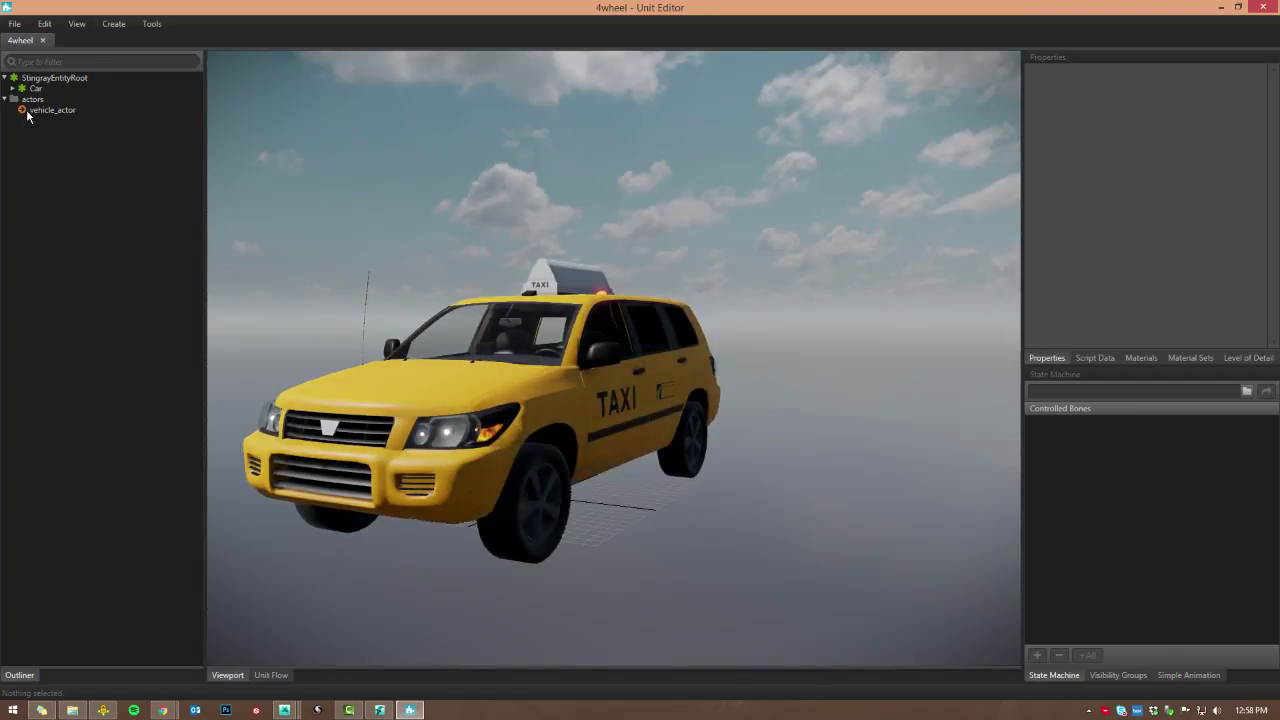
left_click(40, 110)
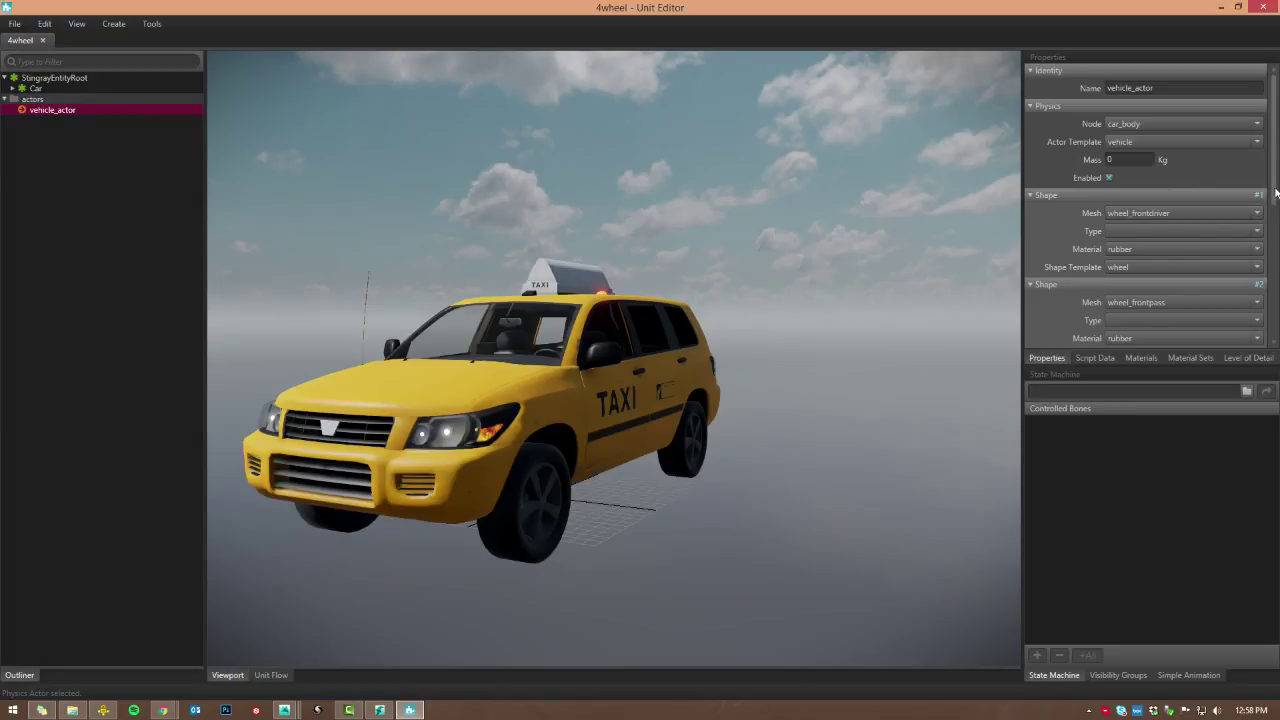
left_click_drag(1276, 192, 1277, 268)
left_click_drag(1270, 278, 1271, 318)
- Switch back to Maya LT and rename the front passenger-side wheel of the new car wheel_frontpass
left_click(1226, 10)
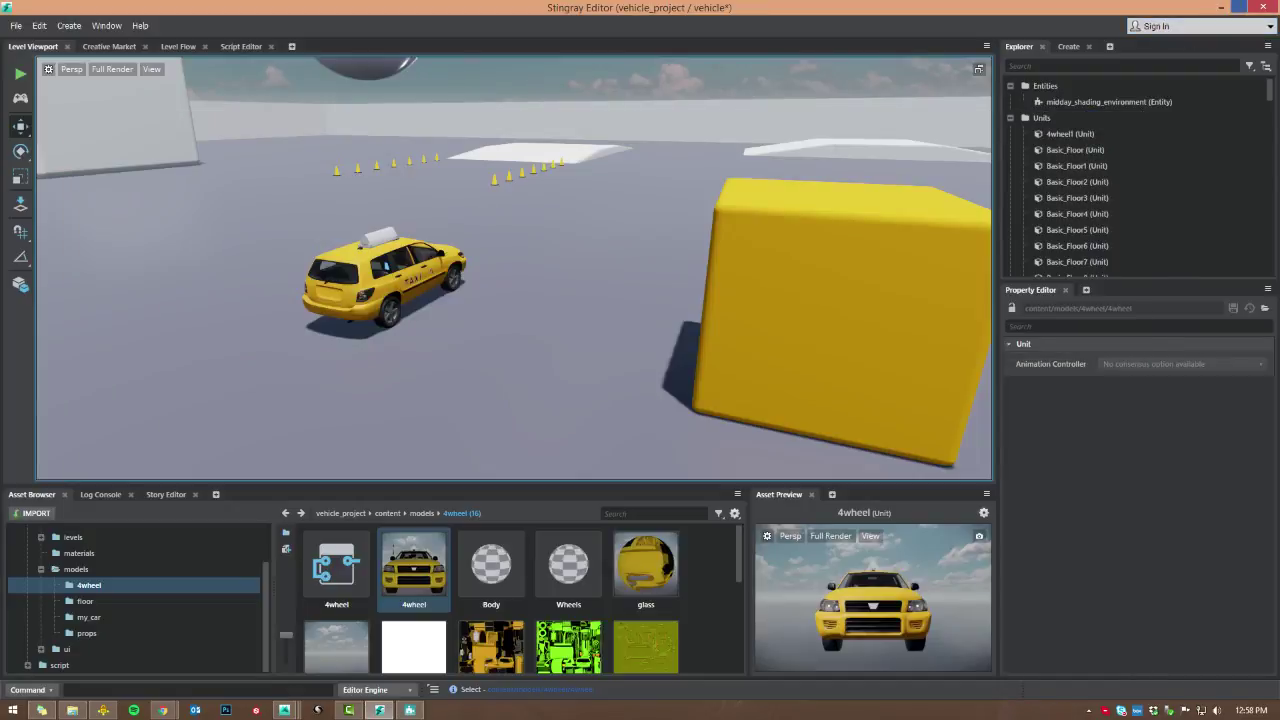
left_click(1221, 6)
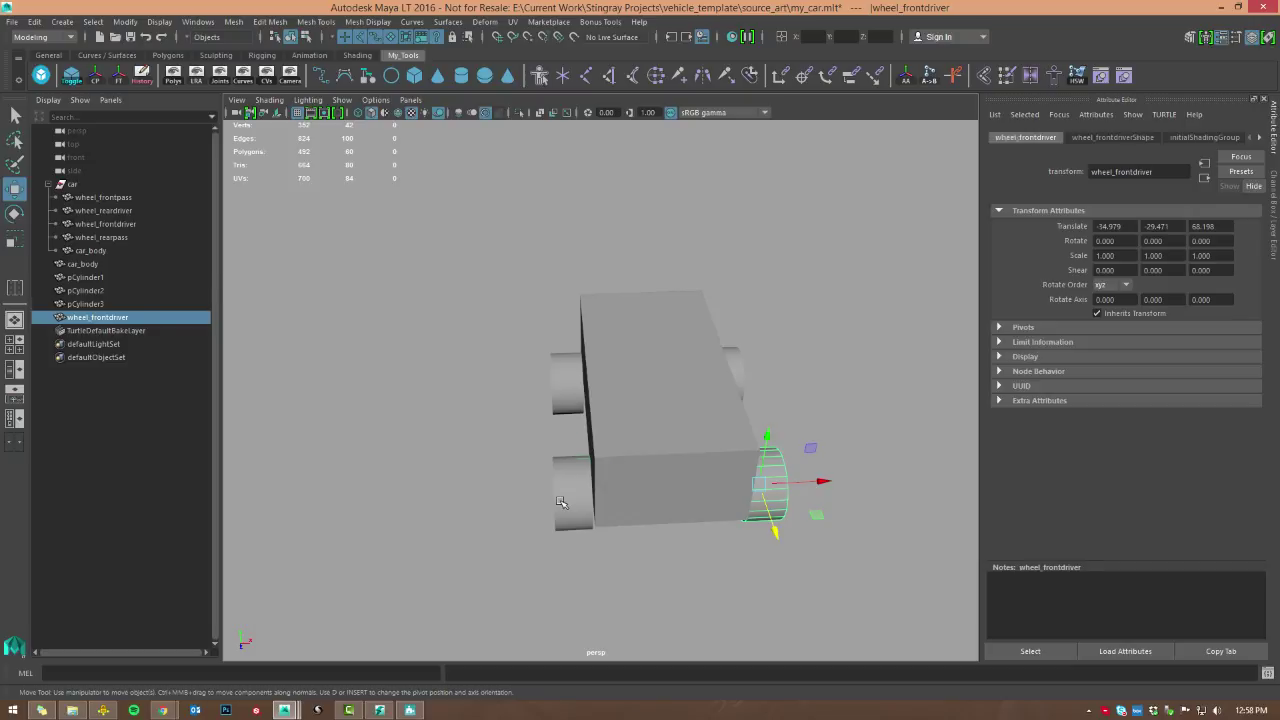
left_click(561, 502)
type("wheel_frontpass")
key("Return")
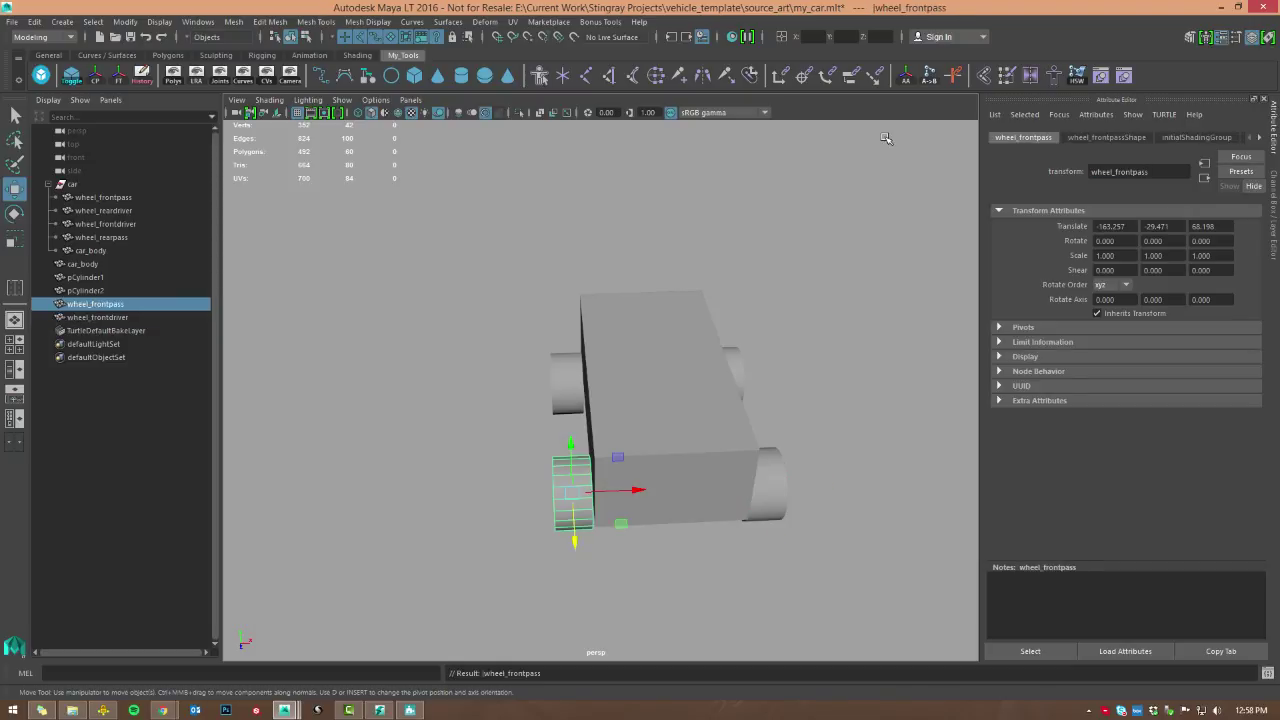
- Rename the rear driver-side wheel of the new car wheel_reardriver
left_click_drag(885, 138, 749, 386, "alt")
left_click(760, 415)
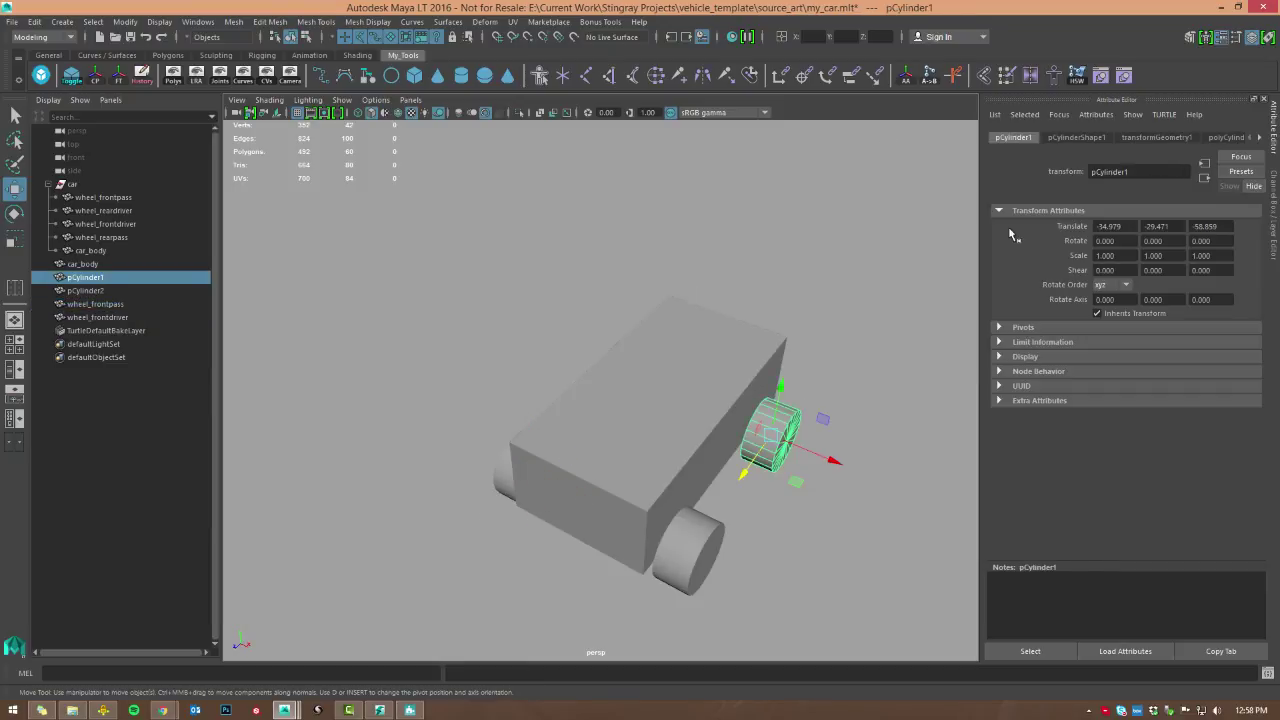
left_click_drag(1136, 171, 716, 180)
type("wheel_rear_dr")
key("BackSpace")
key("BackSpace")
type("driver")
key("Return")
- Rename the rear passenger-side wheel wheel_rearpass and select the new car_body box
left_click_drag(720, 183, 435, 373, "alt")
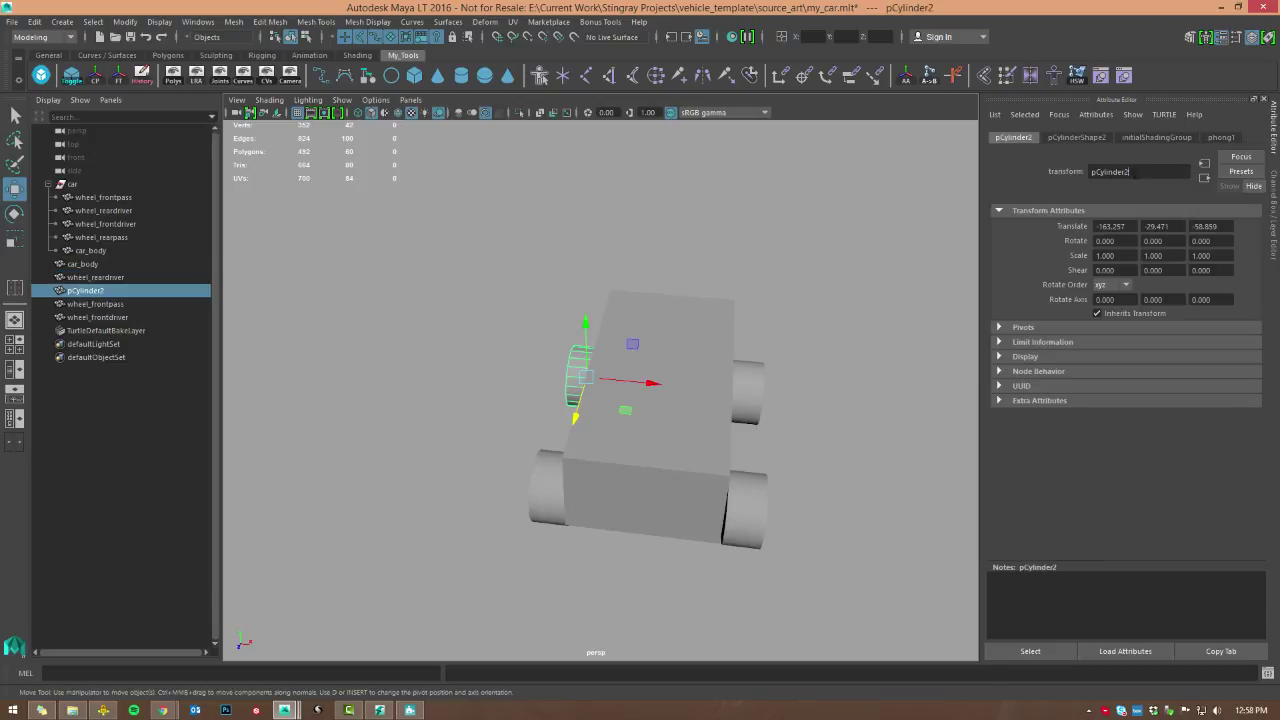
left_click_drag(1134, 172, 971, 156)
type("whe")
type("el_f")
type("earpass")
left_click(705, 324)
left_click_drag(845, 445, 629, 423, "alt")
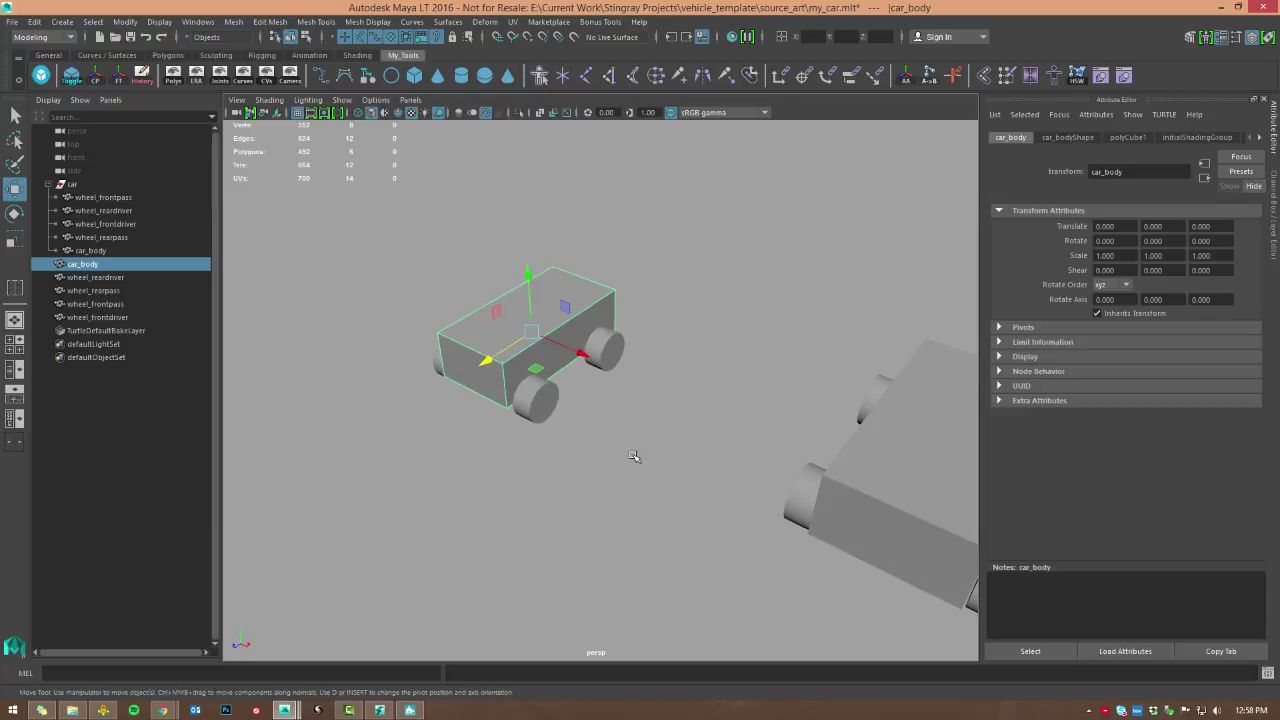